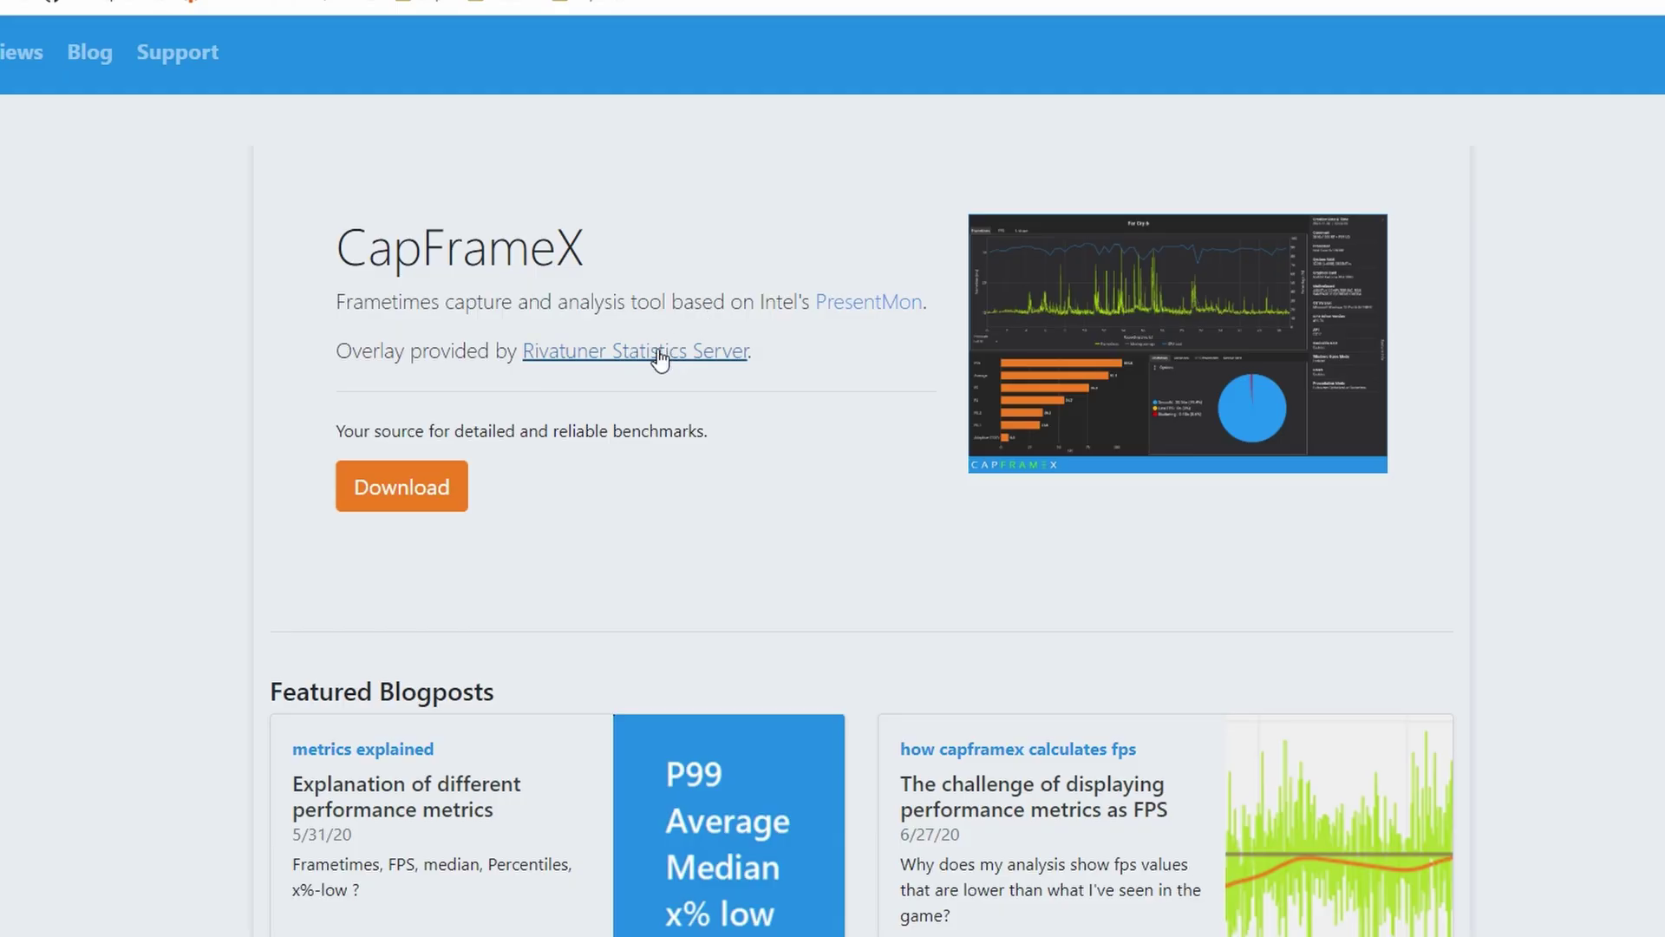
Go to the CapFrameX download page and download the CAPFRAMEX 1.7.4 Installer (.zip).
click(450, 487)
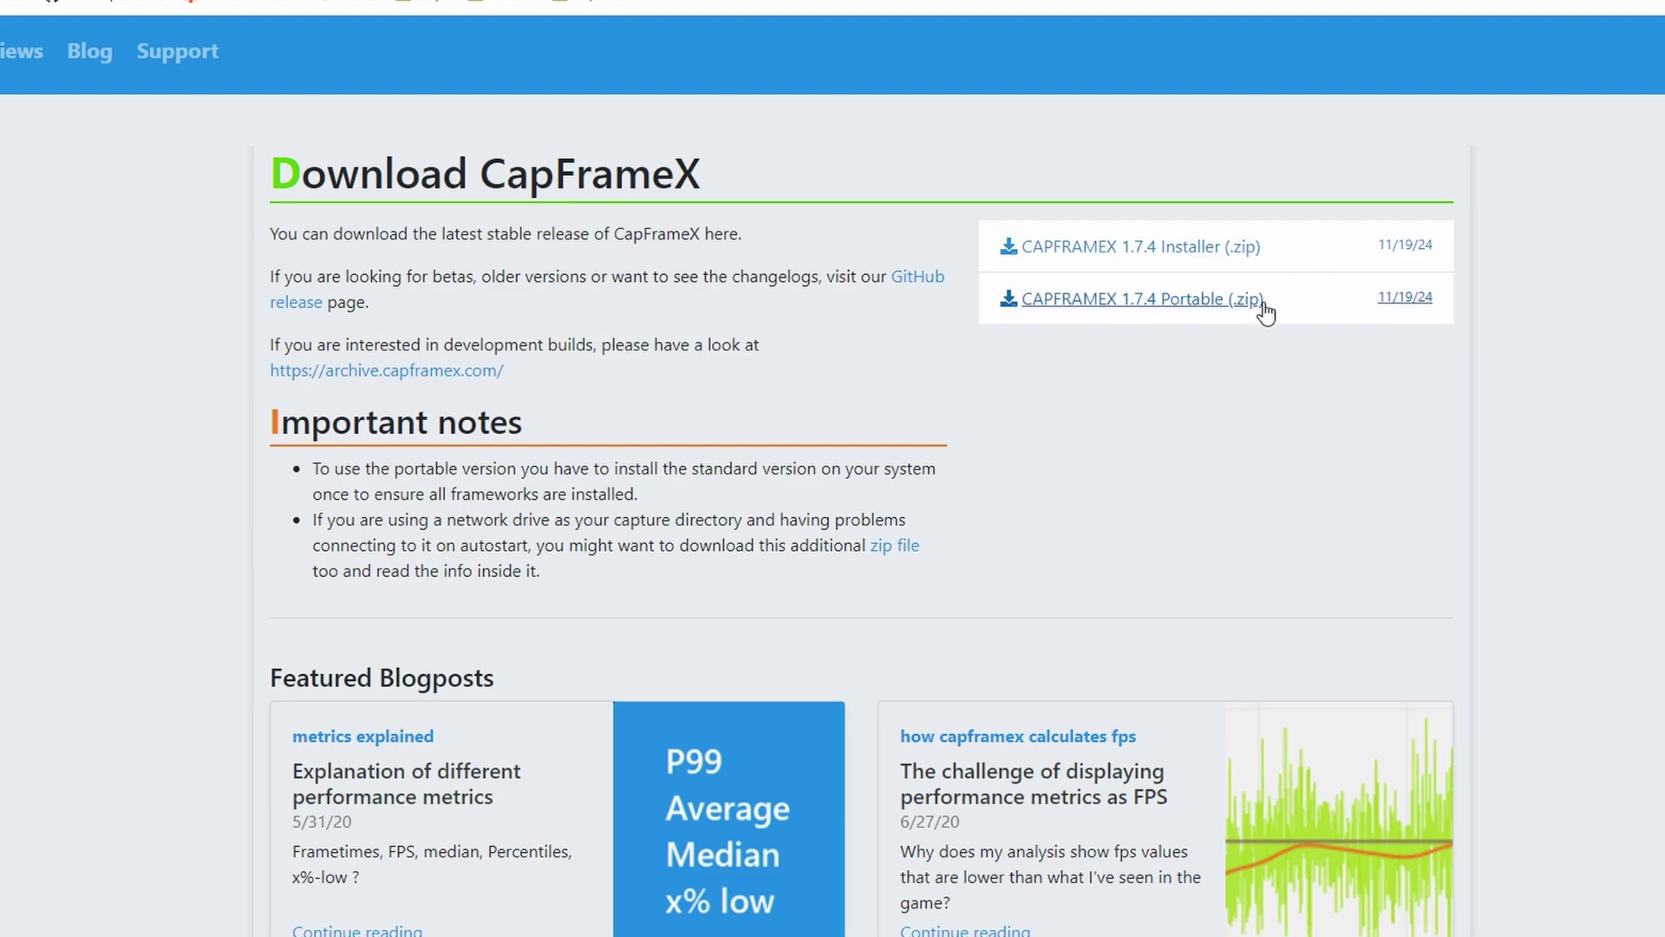
click(1194, 252)
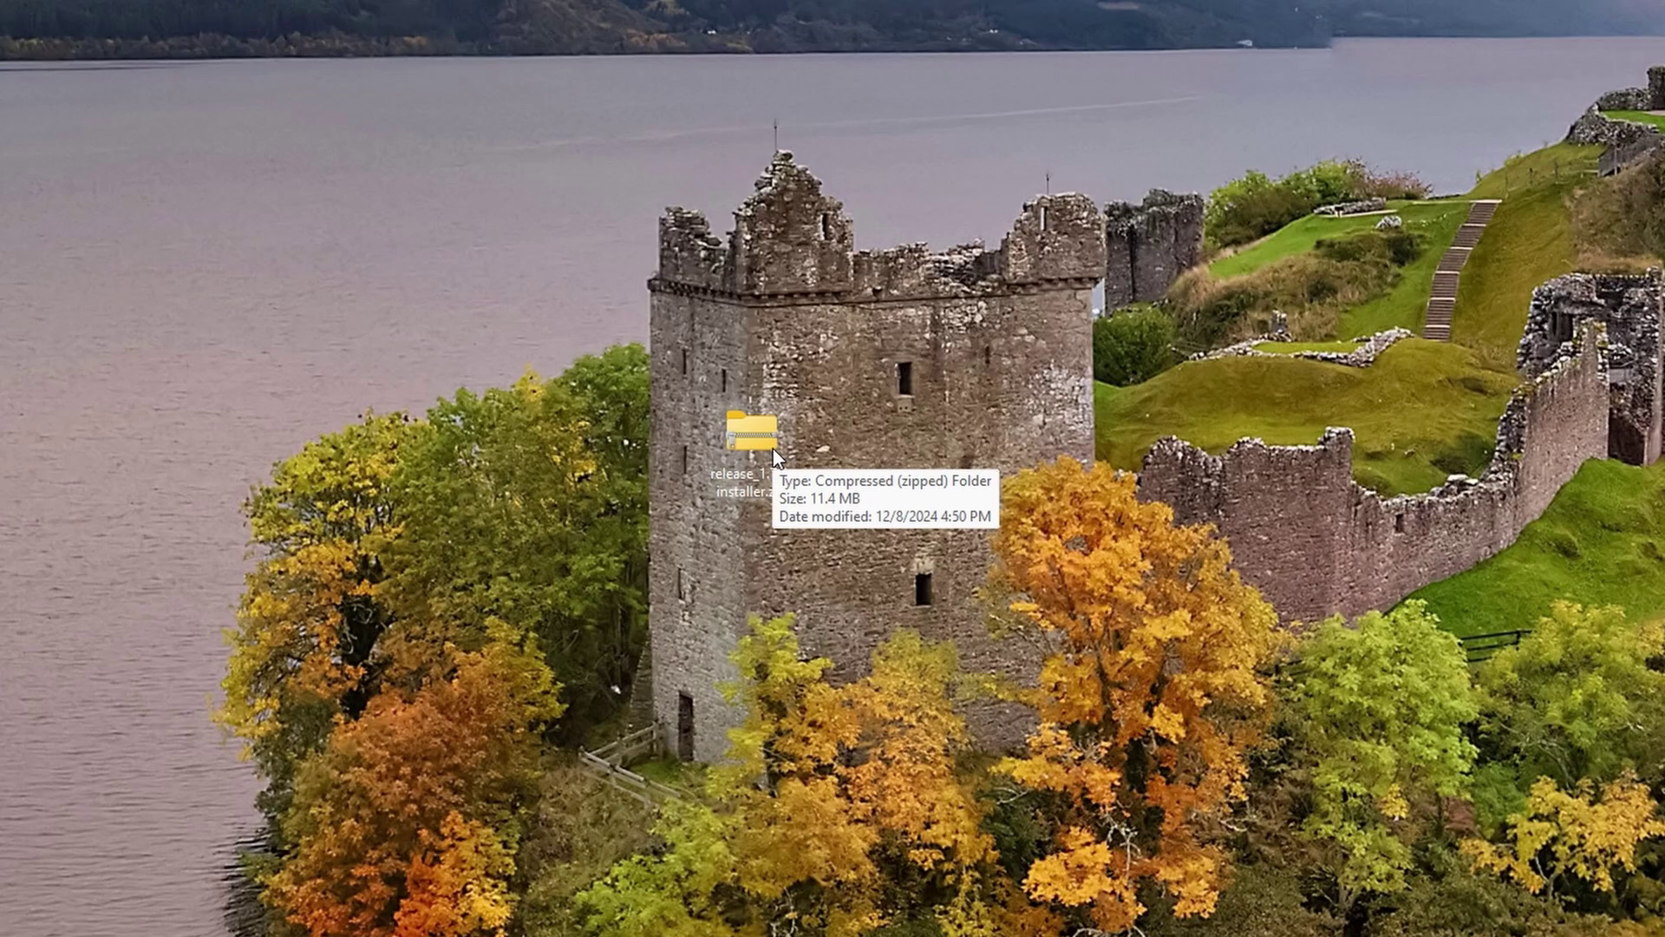
Extract the downloaded CapFrameX zip into its installer folder.
right_click(775, 446)
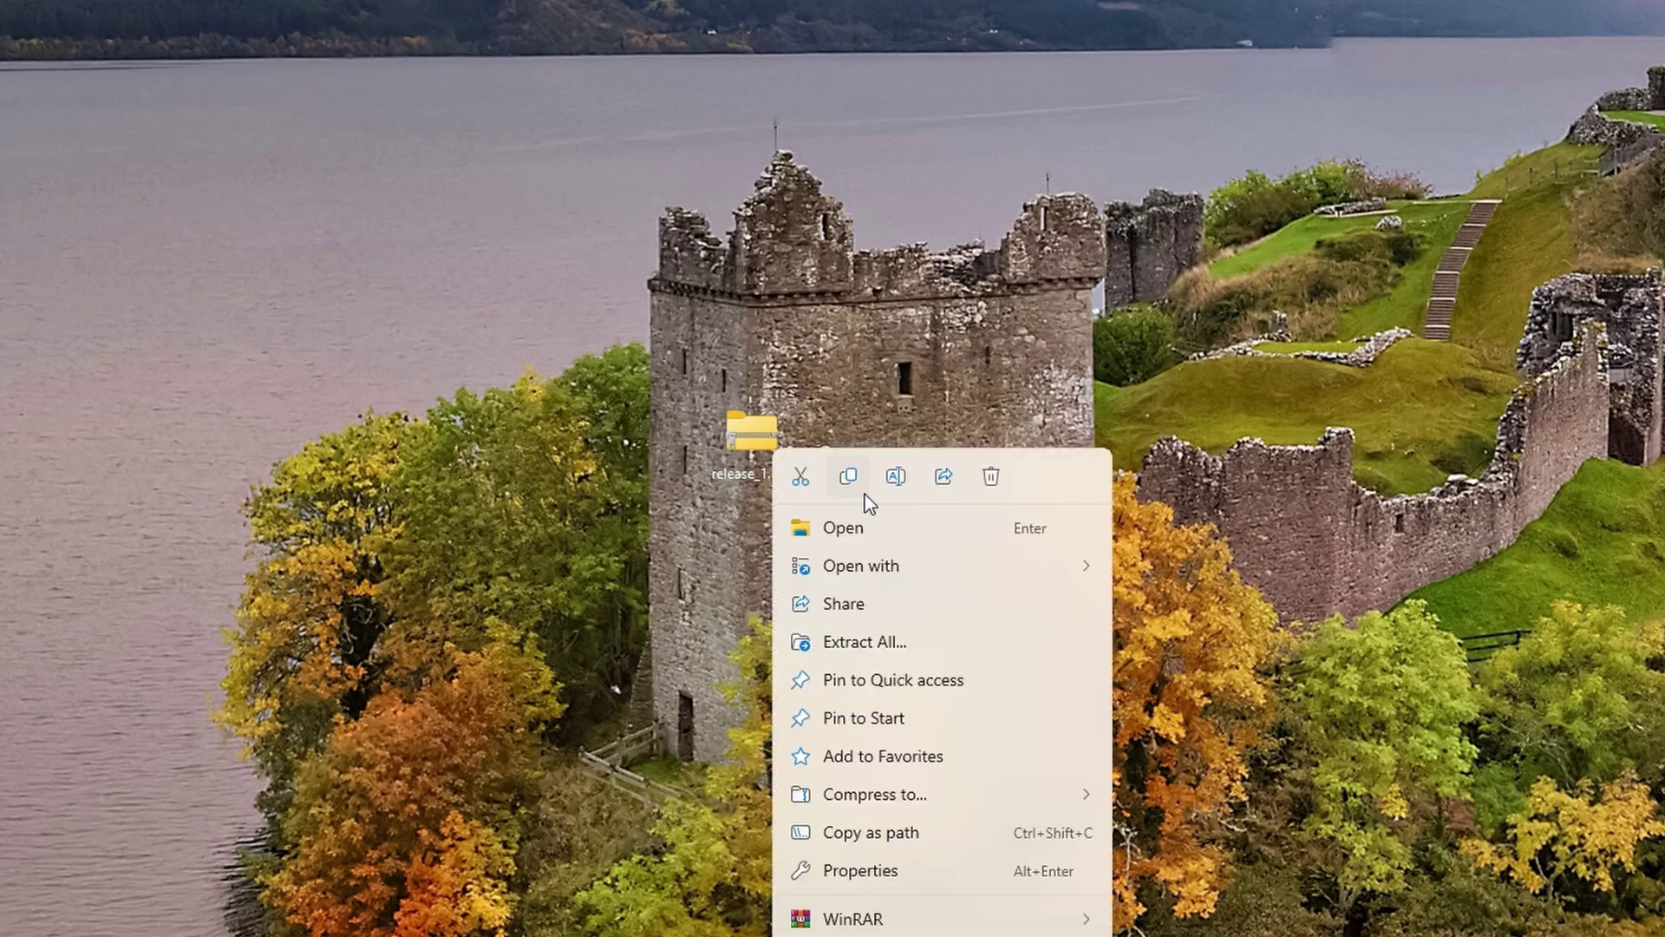
click(876, 637)
click(1107, 758)
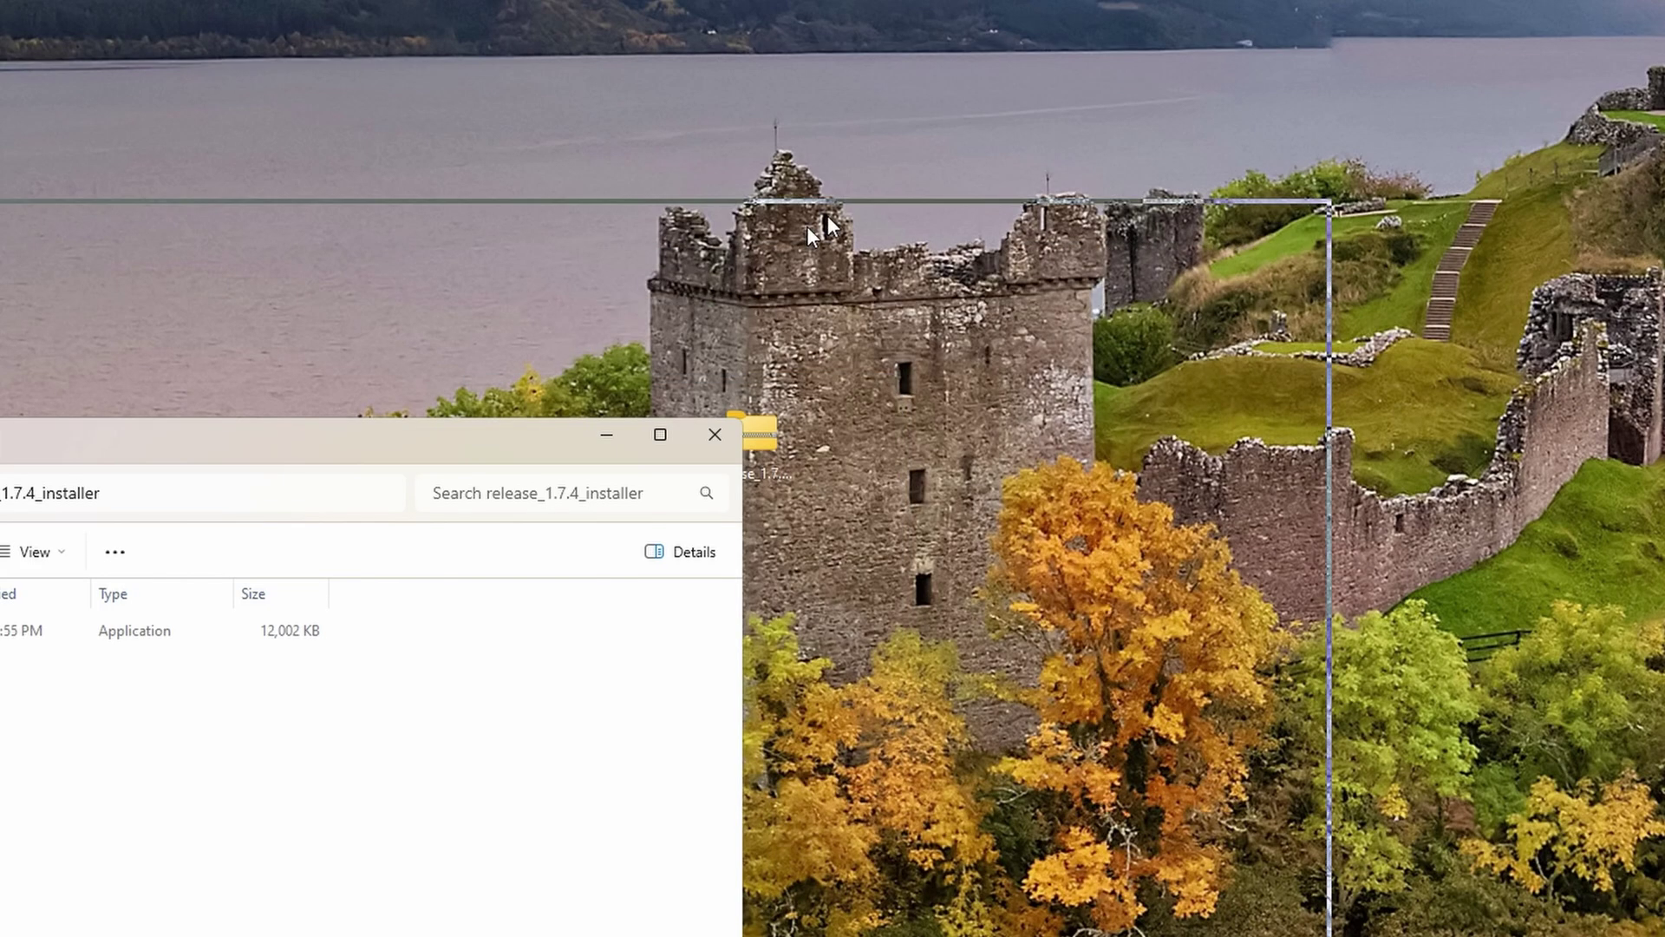
Run CapFrameXBootstrapper.exe past the SmartScreen warning and install CapFrameX 1.7.4.
double_click(668, 272)
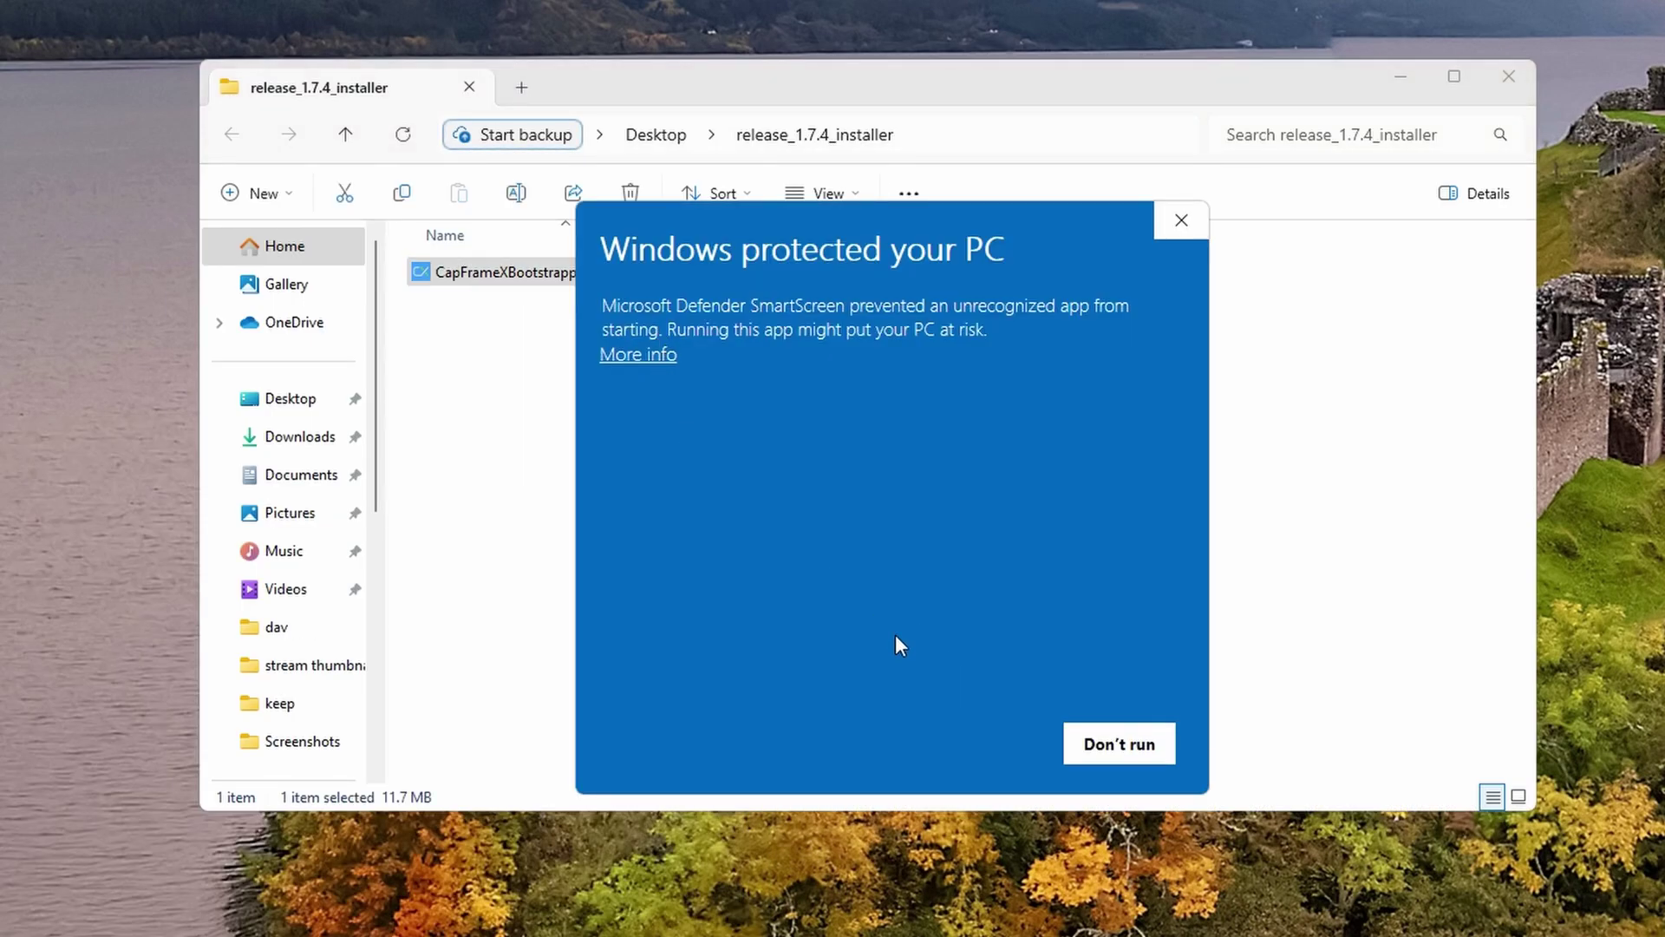
click(639, 355)
click(975, 744)
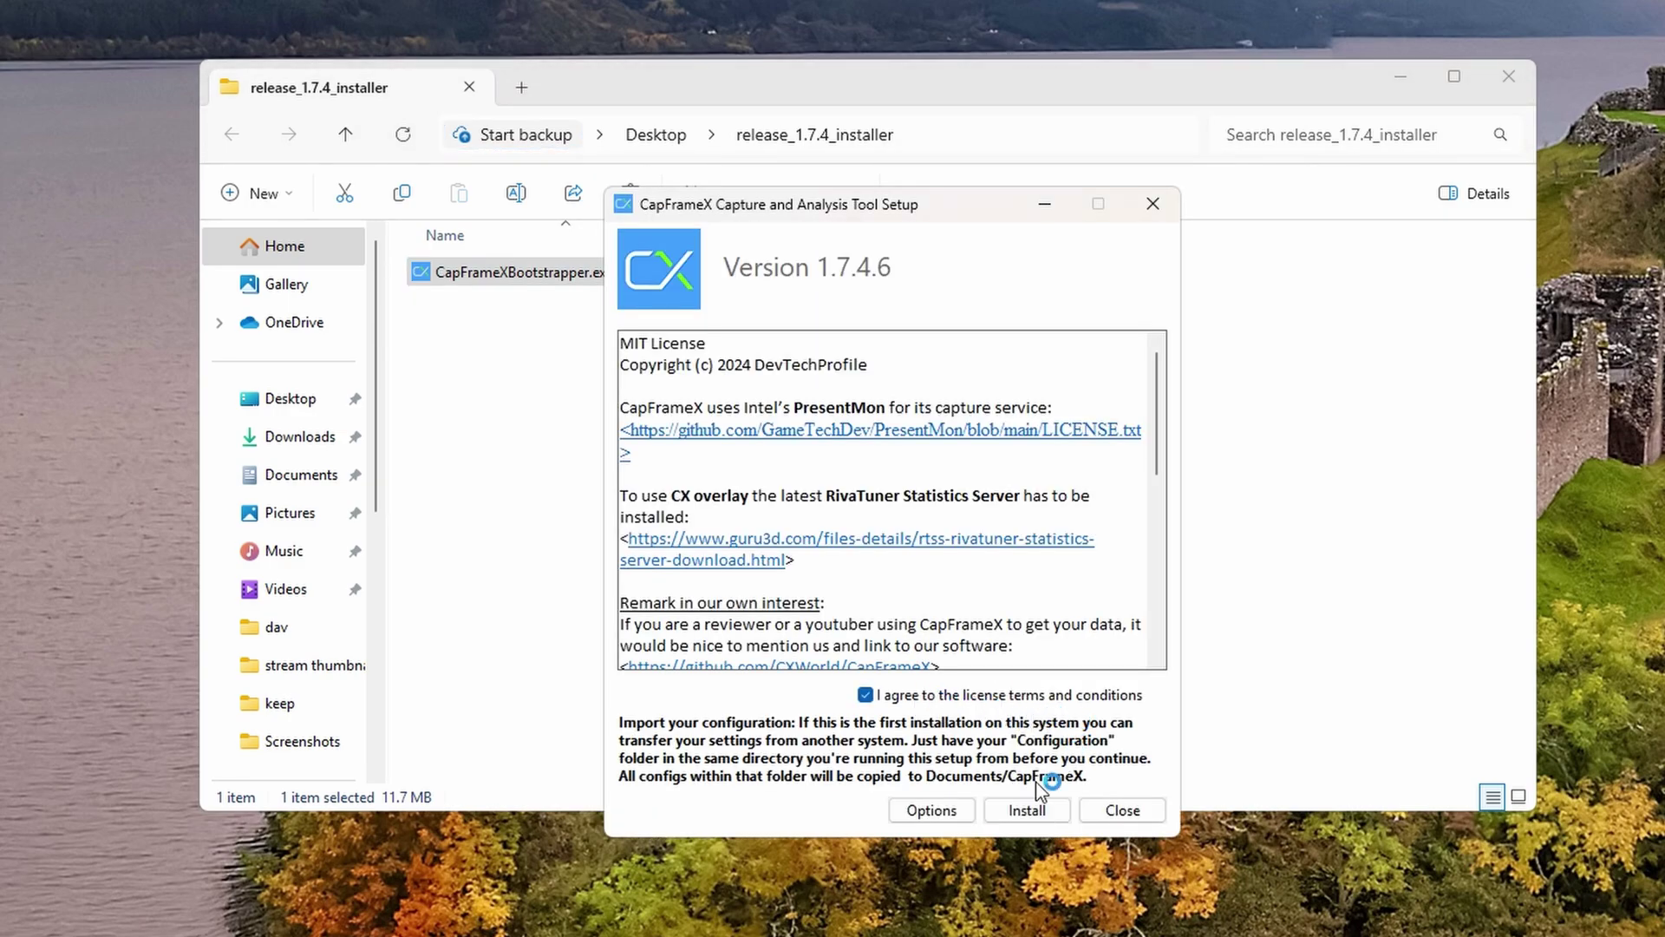
click(1028, 810)
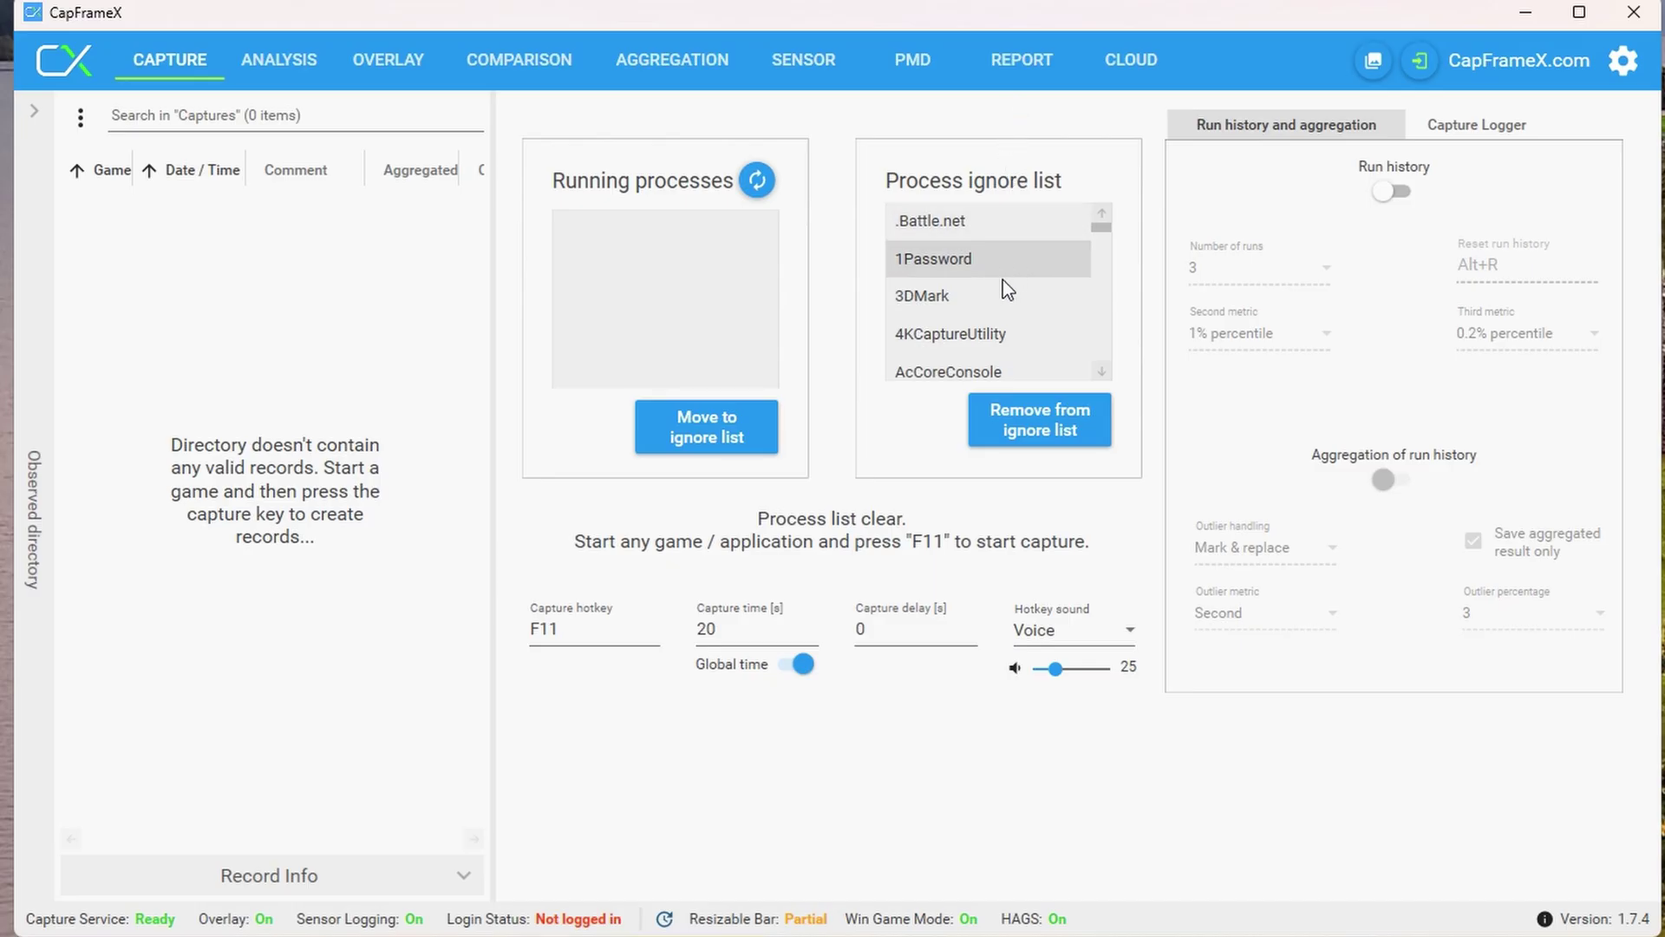
Set the capture hotkey to L and capture time to 900 seconds, clearing the capture delay.
click(615, 628)
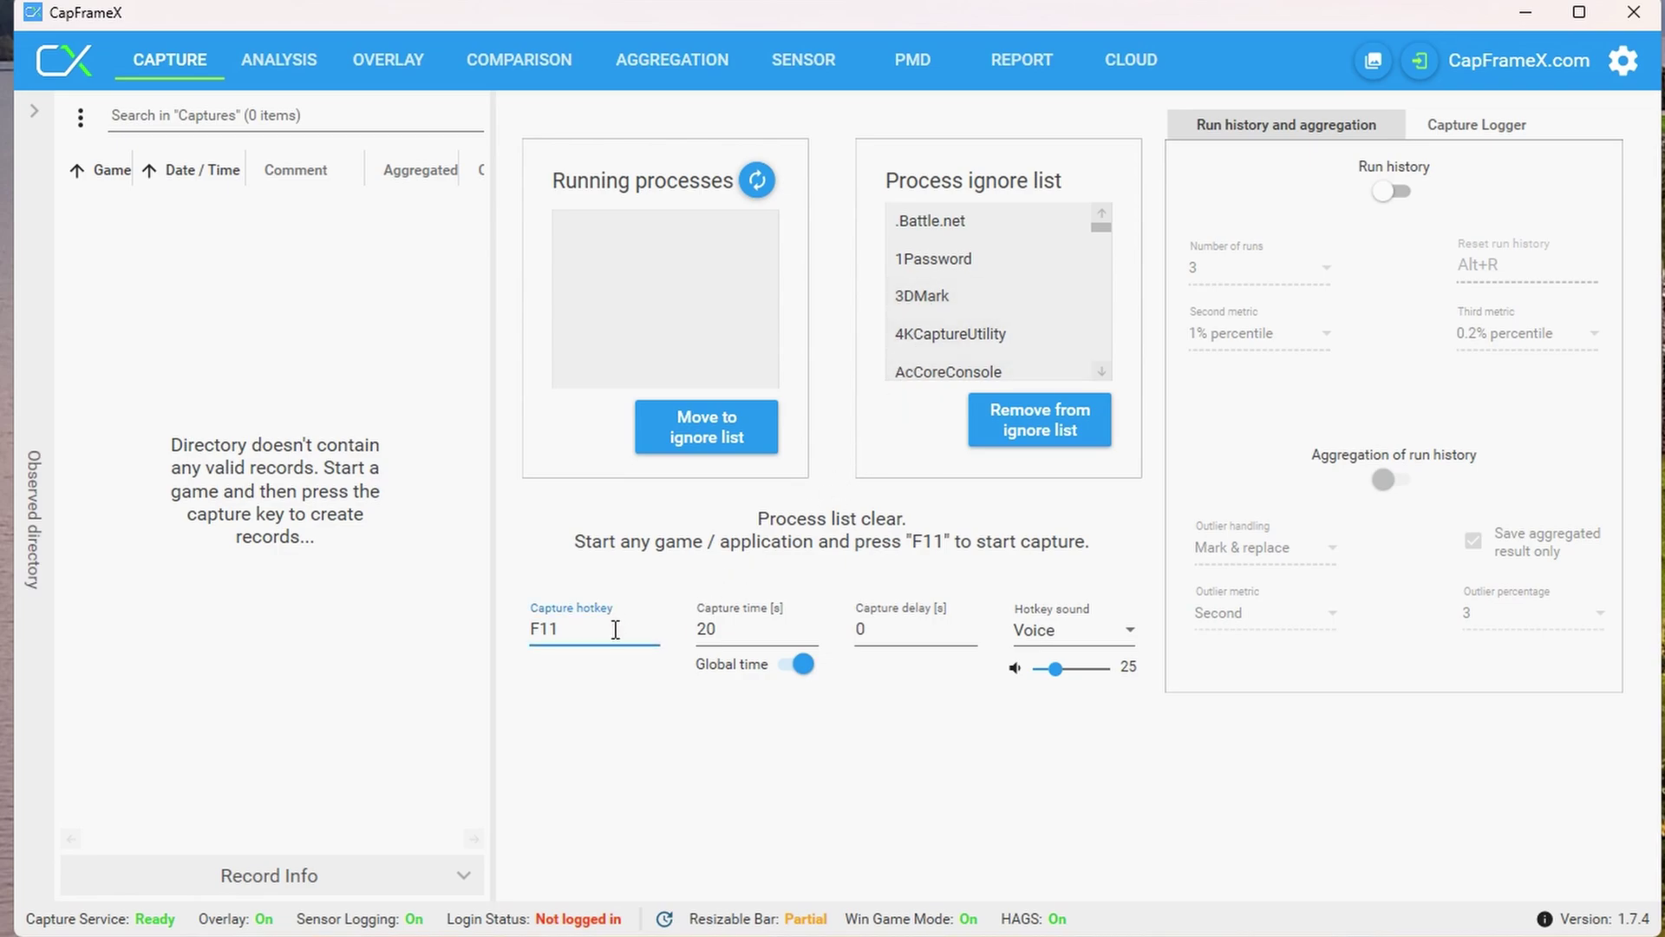
key(l)
click(704, 630)
key(BackSpace)
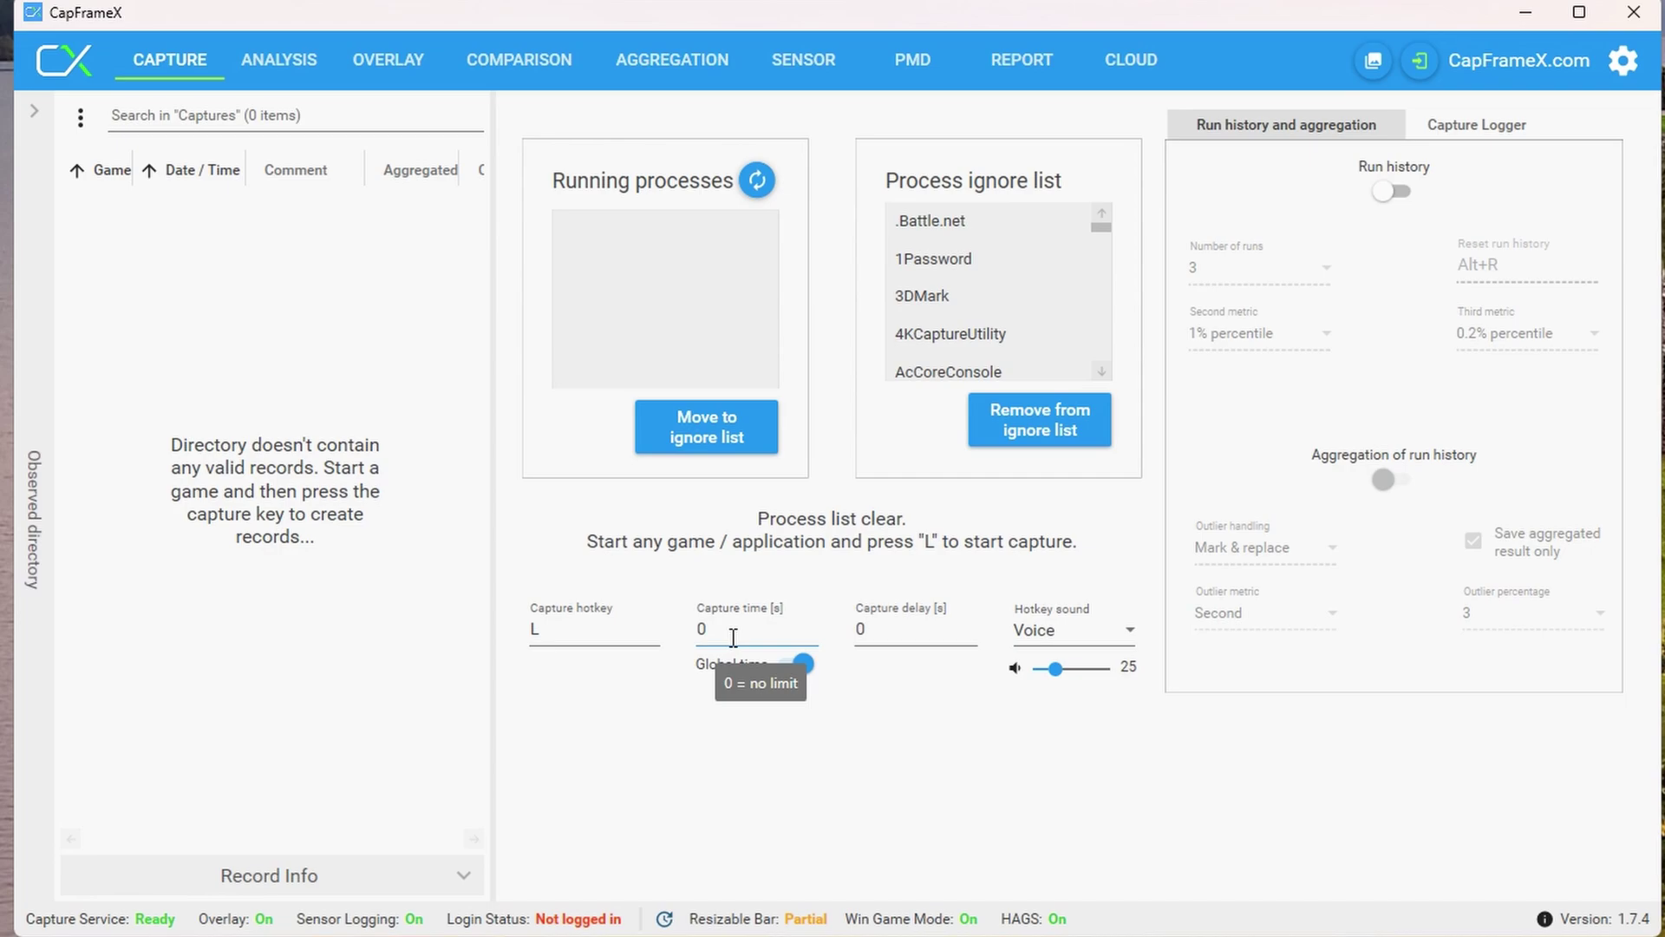
click(733, 637)
key(BackSpace)
text(900)
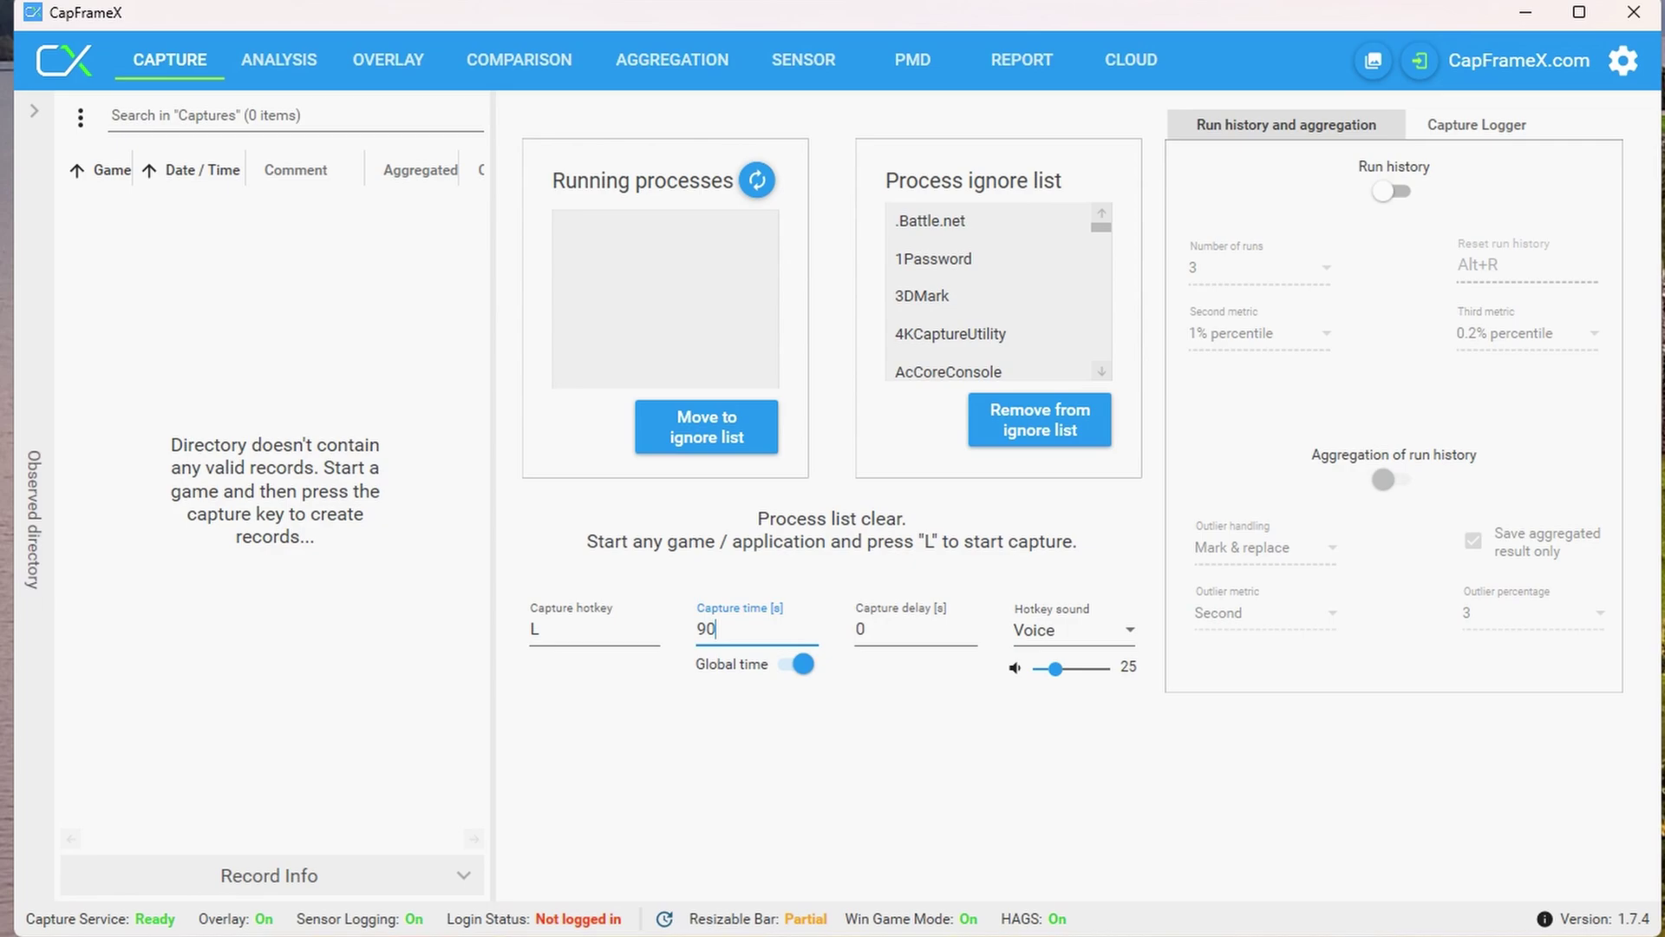
click(909, 631)
key(BackSpace)
Set the capture delay to 10 seconds and load the Fortnite capture for analysis.
text(10)
click(866, 576)
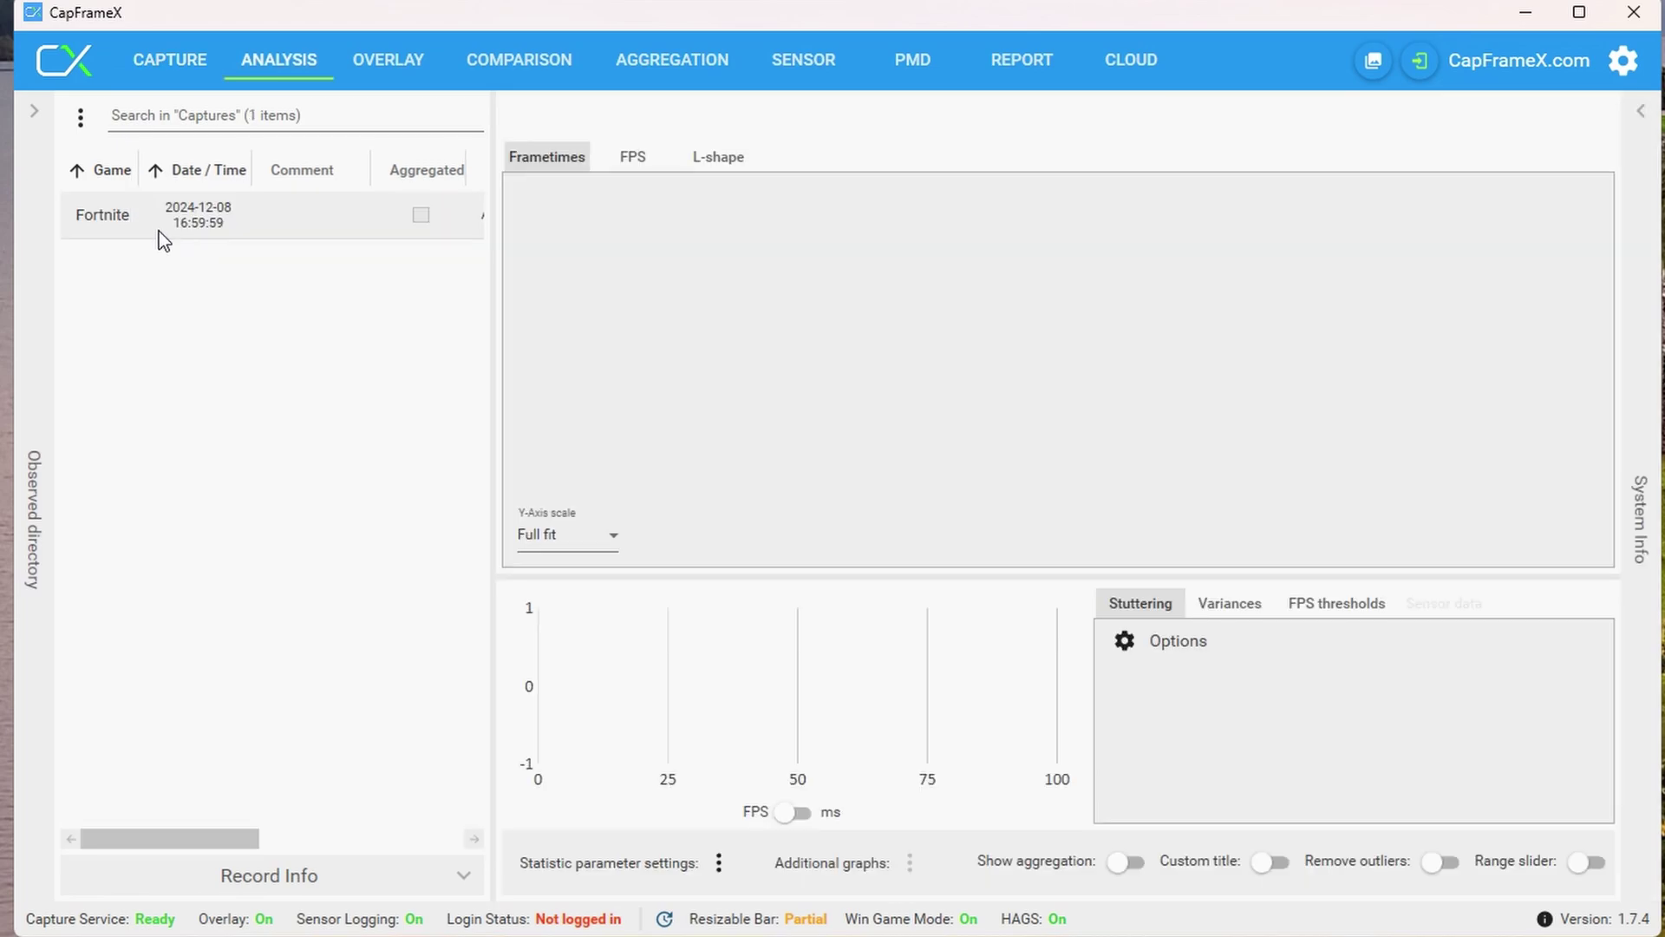
click(159, 231)
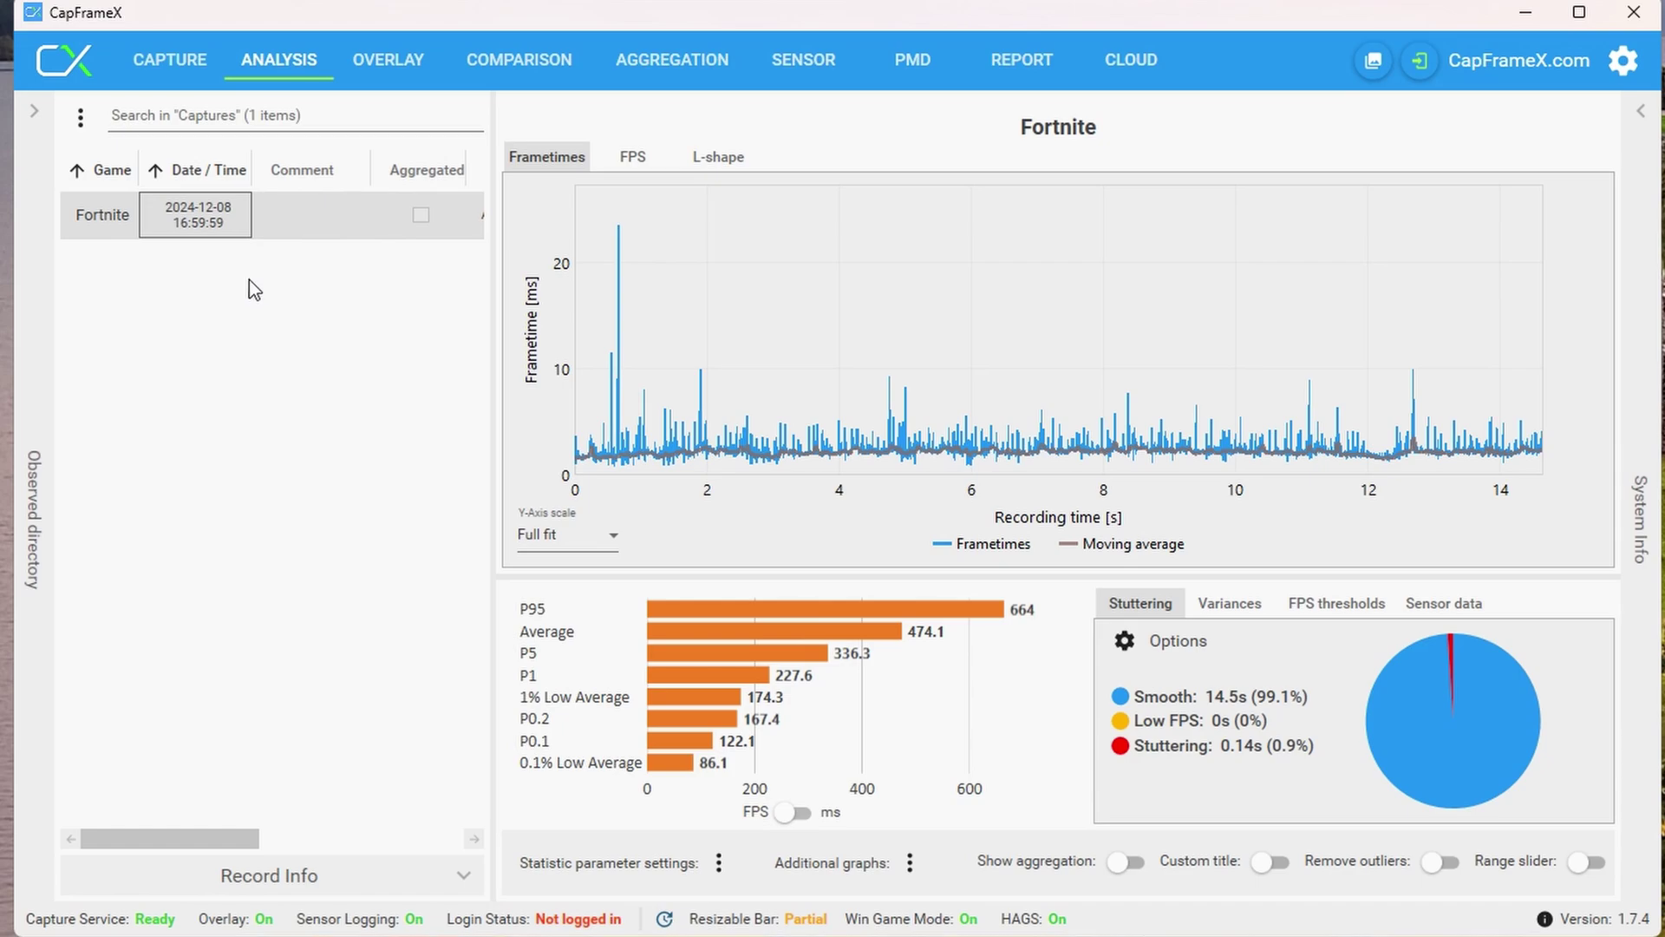
Limit the bar chart to Average, 1% Low Average and 0.1% Low Average FPS.
click(718, 864)
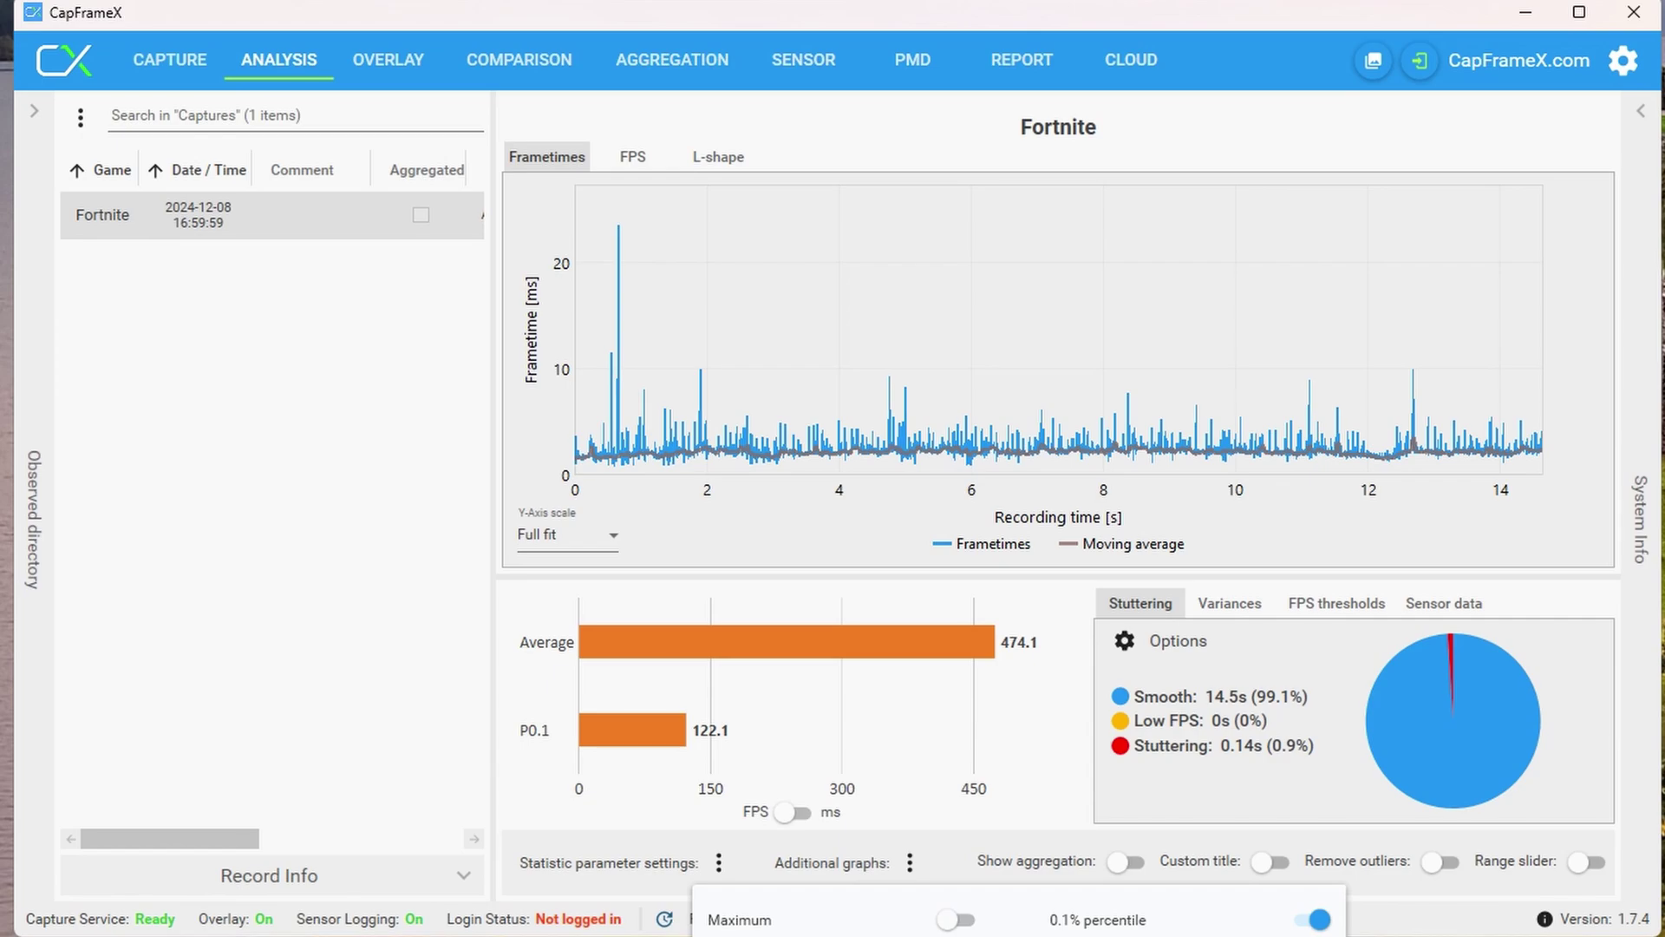
click(1310, 923)
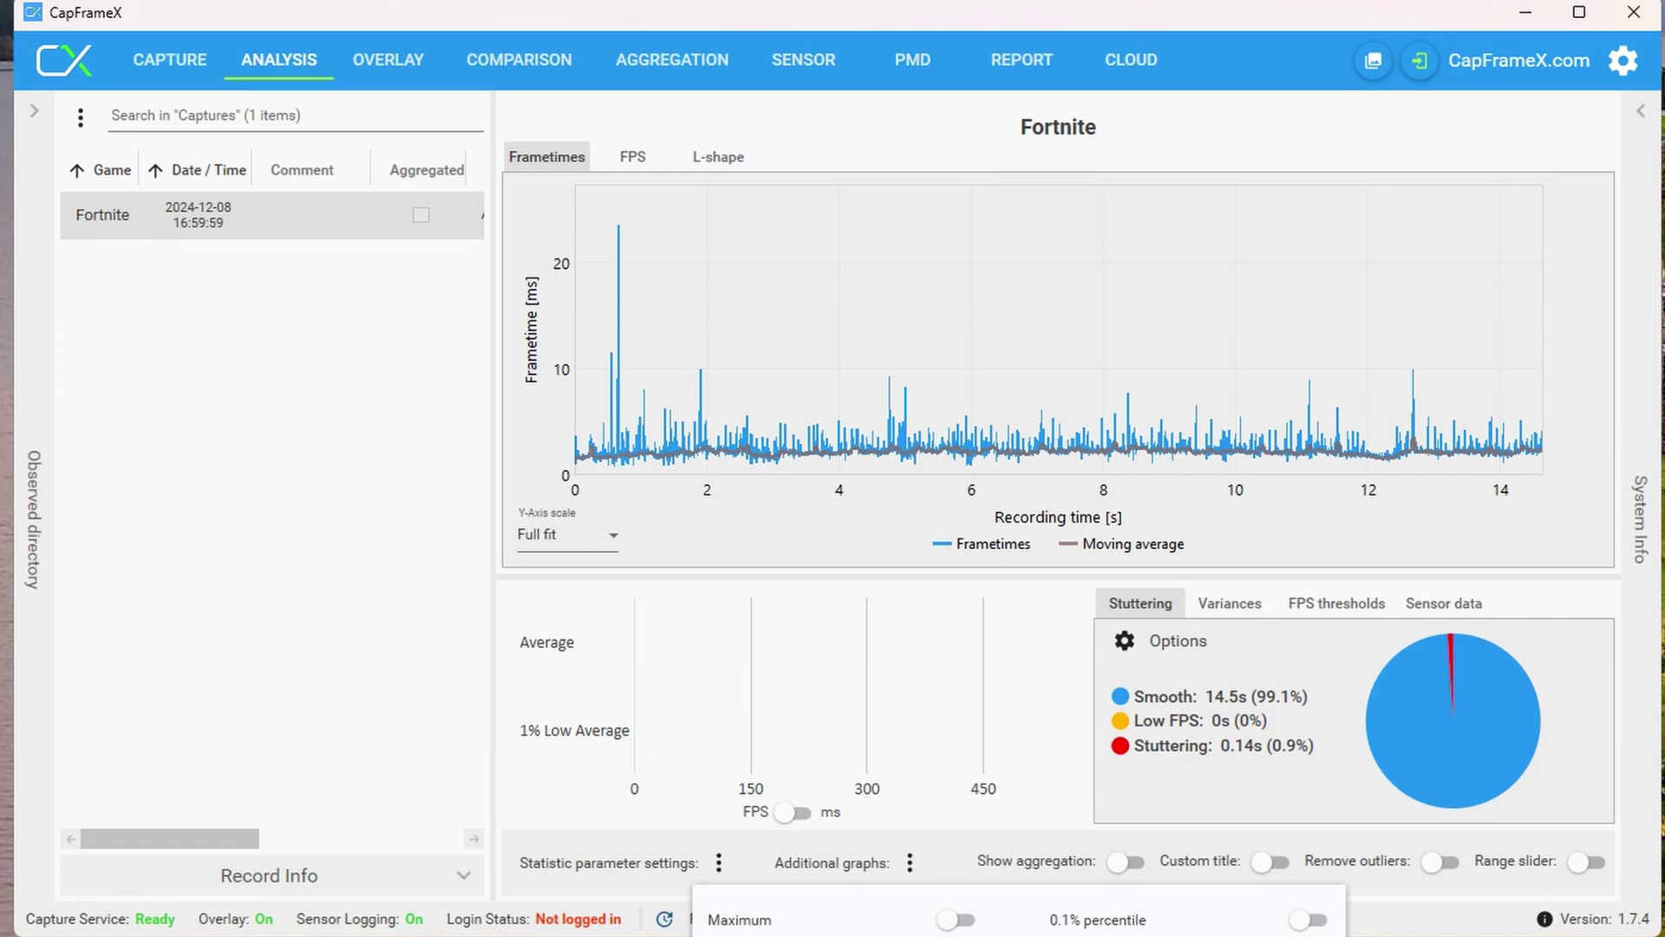
click(850, 577)
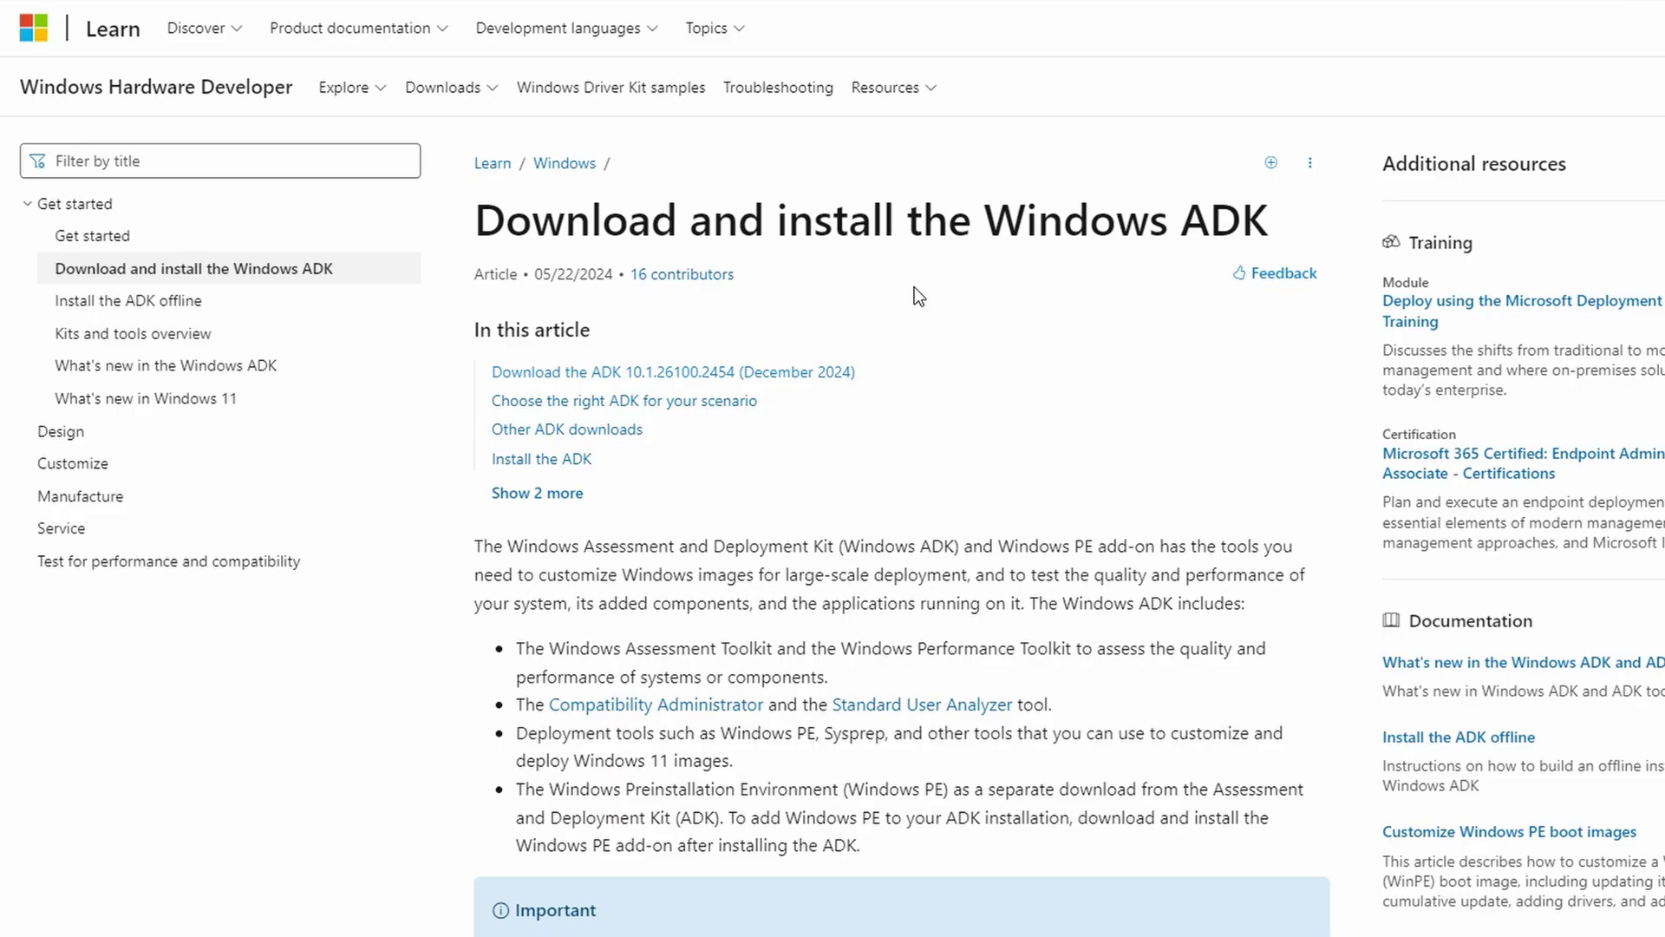
Jump to the 'Download the ADK 10.1.26100.2454' section of the article.
click(592, 373)
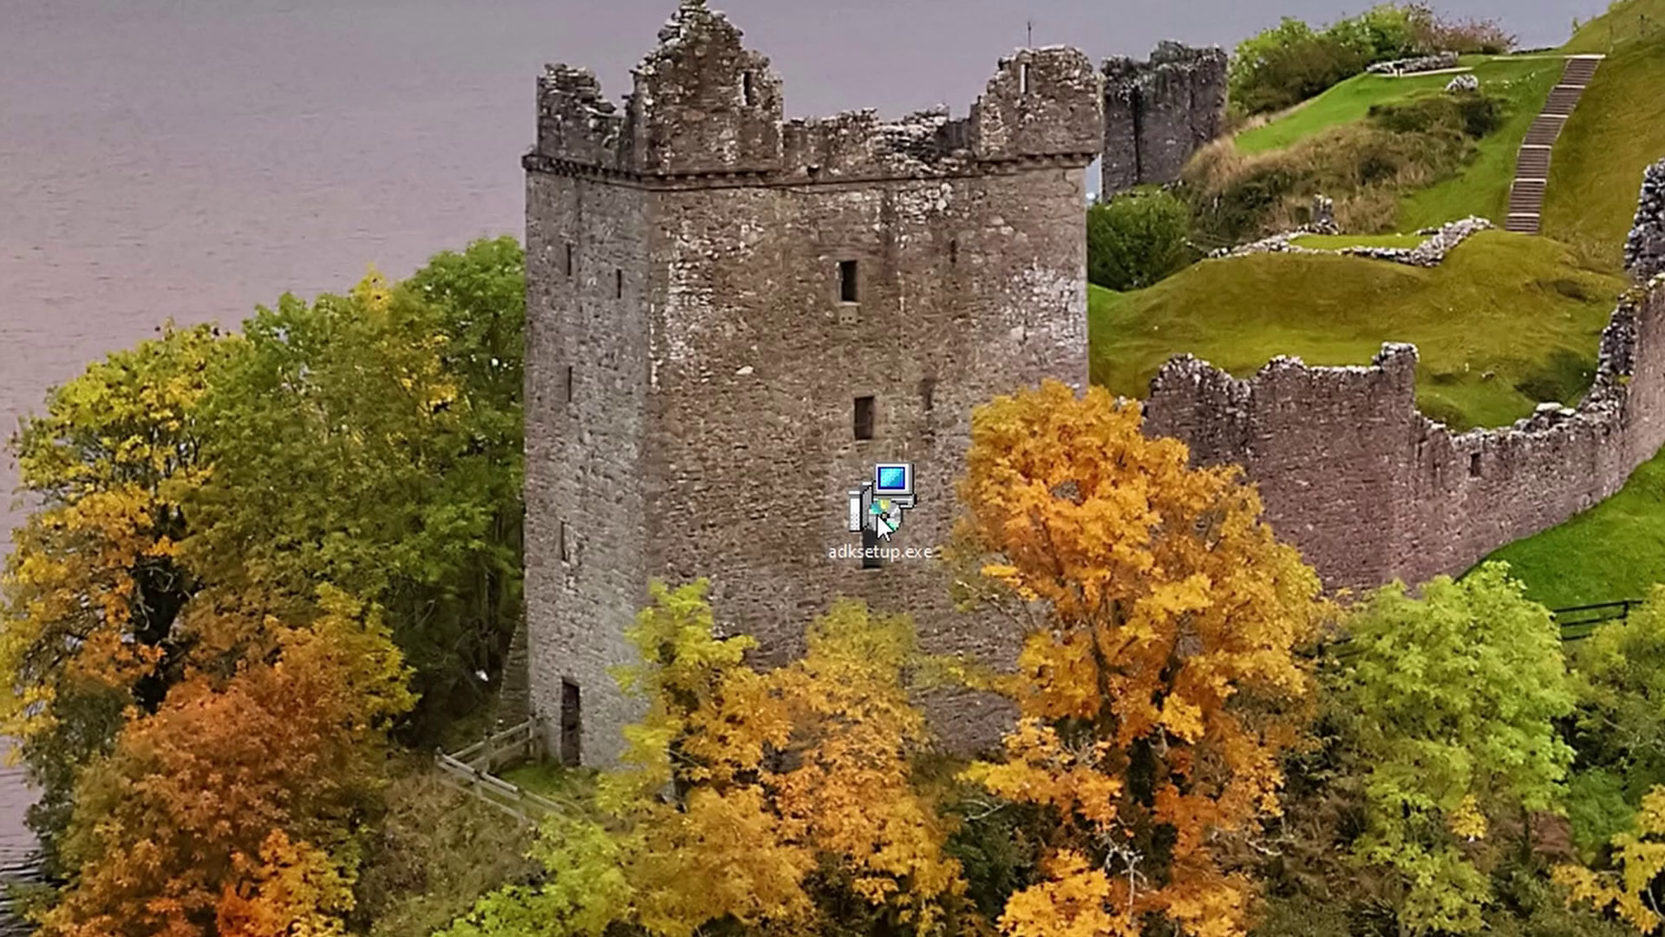
Launch adksetup.exe with the default install path, declining insights and accepting the license.
double_click(1272, 661)
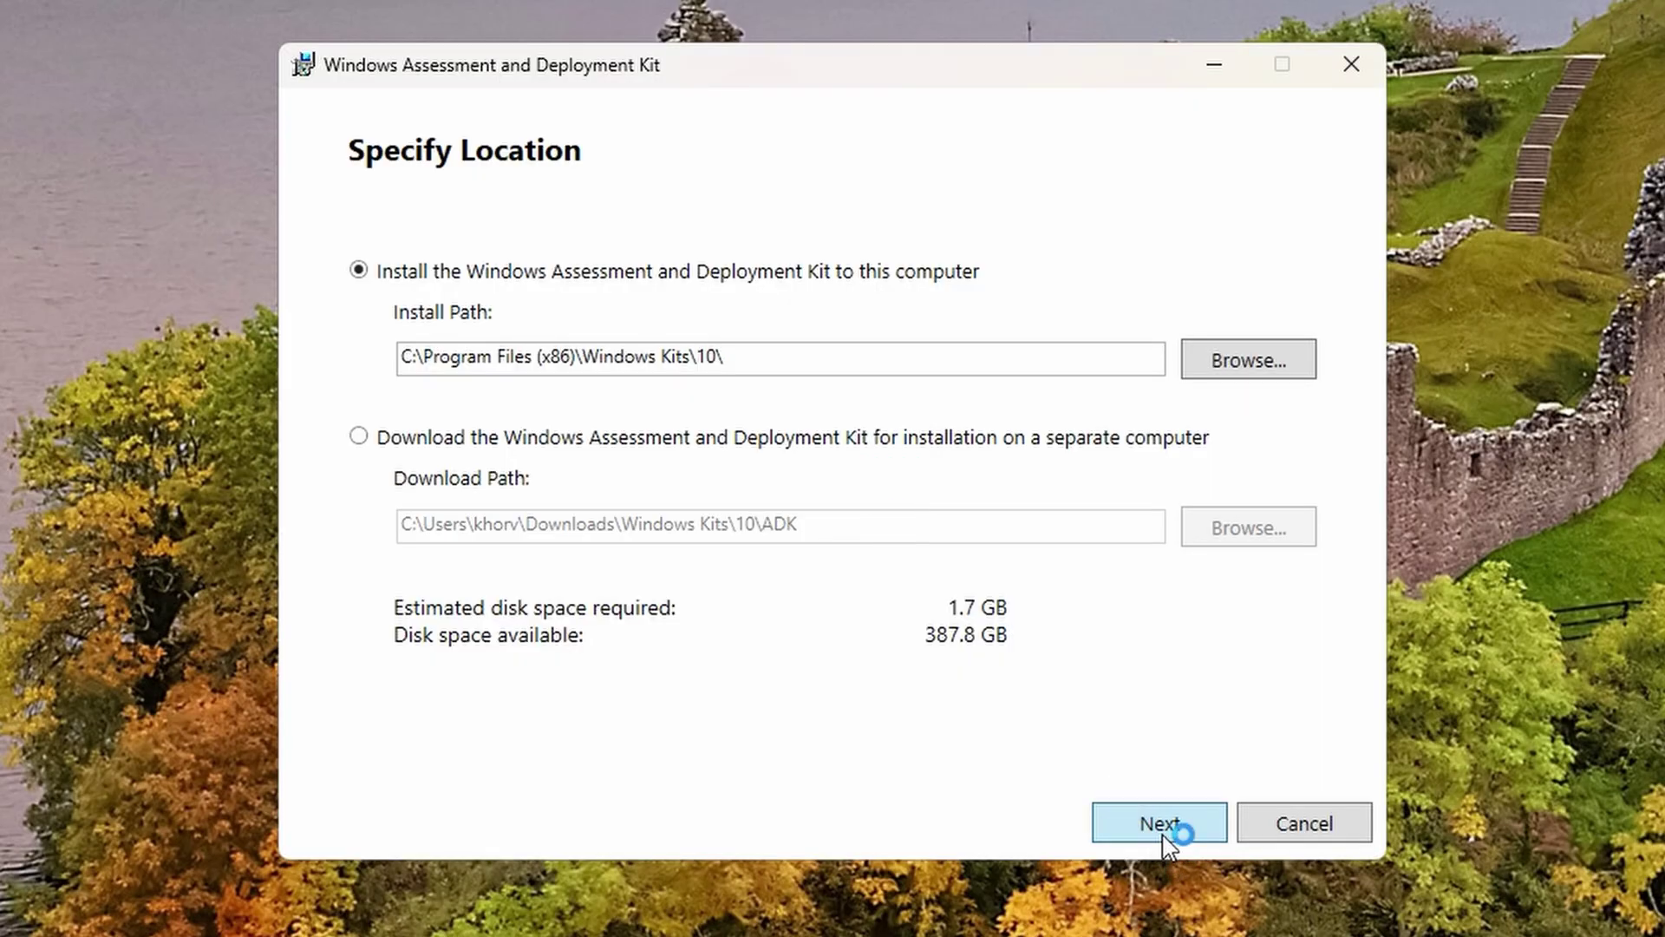
click(1168, 825)
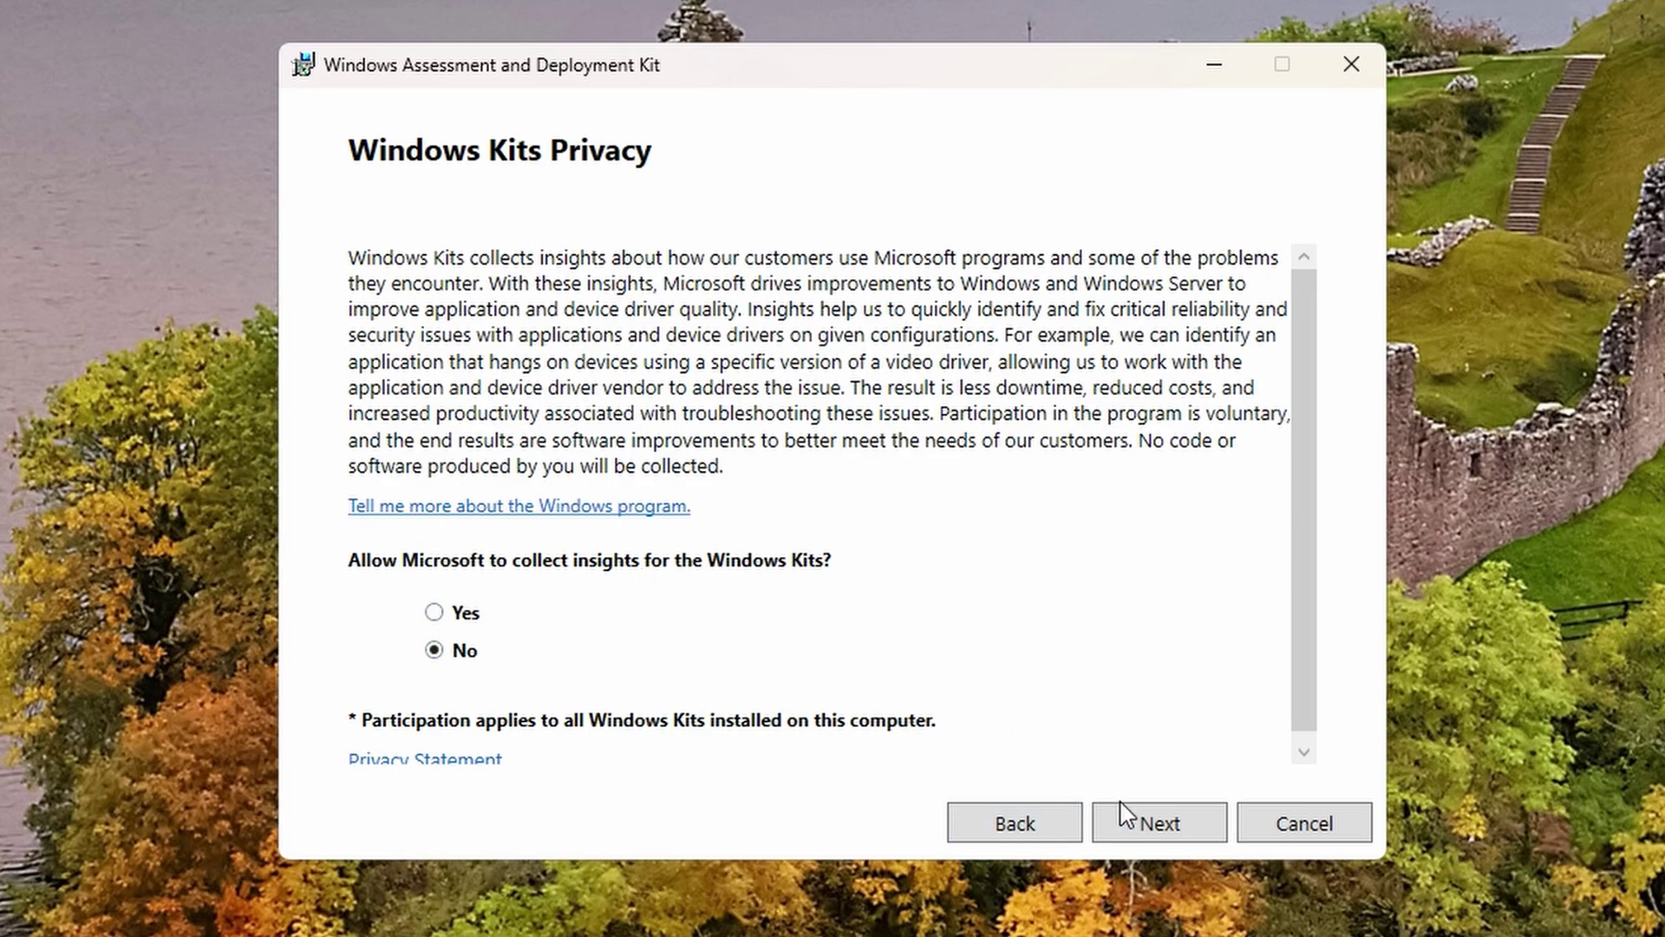
click(1127, 822)
click(1141, 826)
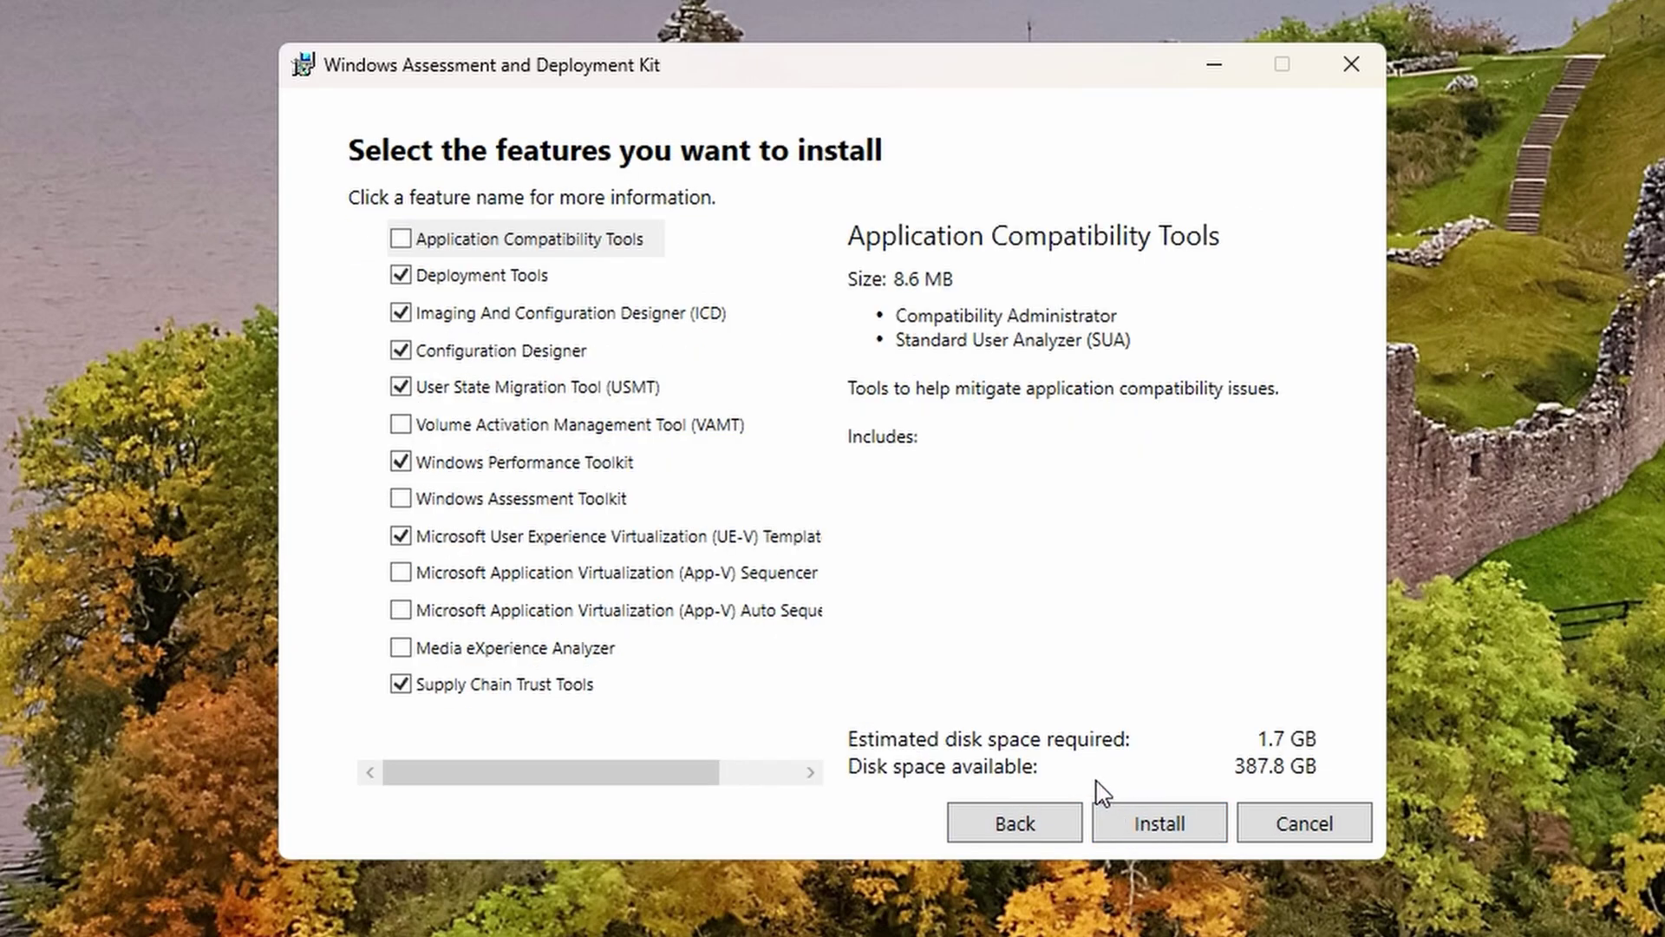
Deselect every feature except Windows Performance Toolkit and install it.
click(400, 276)
click(400, 313)
click(400, 351)
click(401, 387)
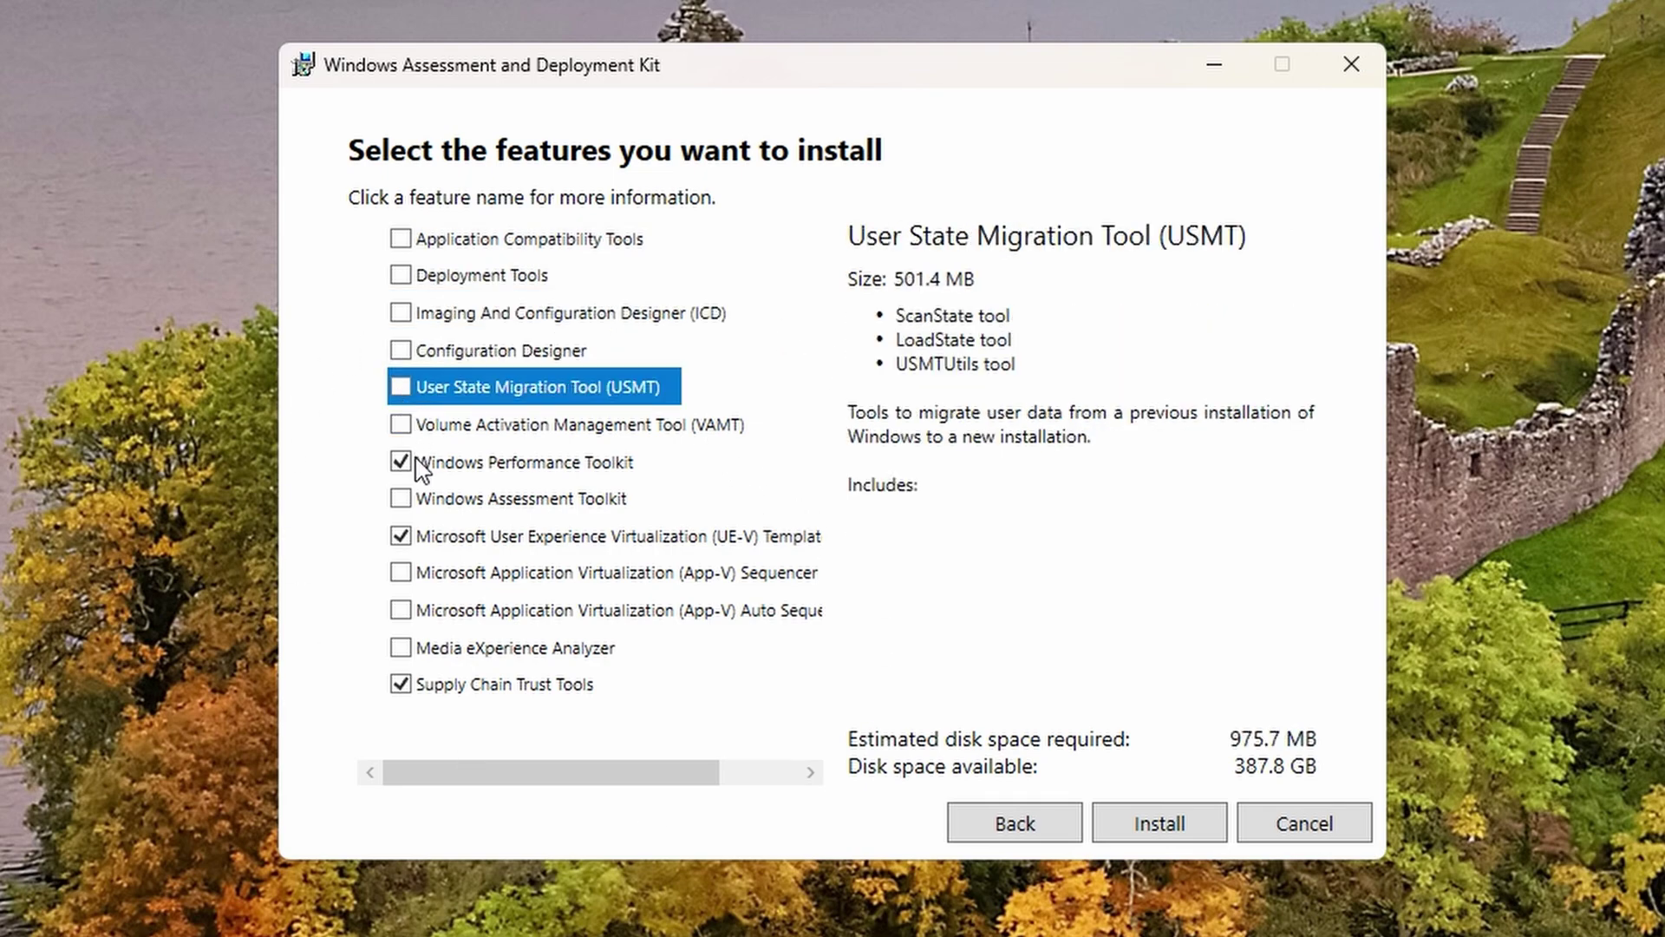
click(401, 536)
click(401, 684)
click(1171, 829)
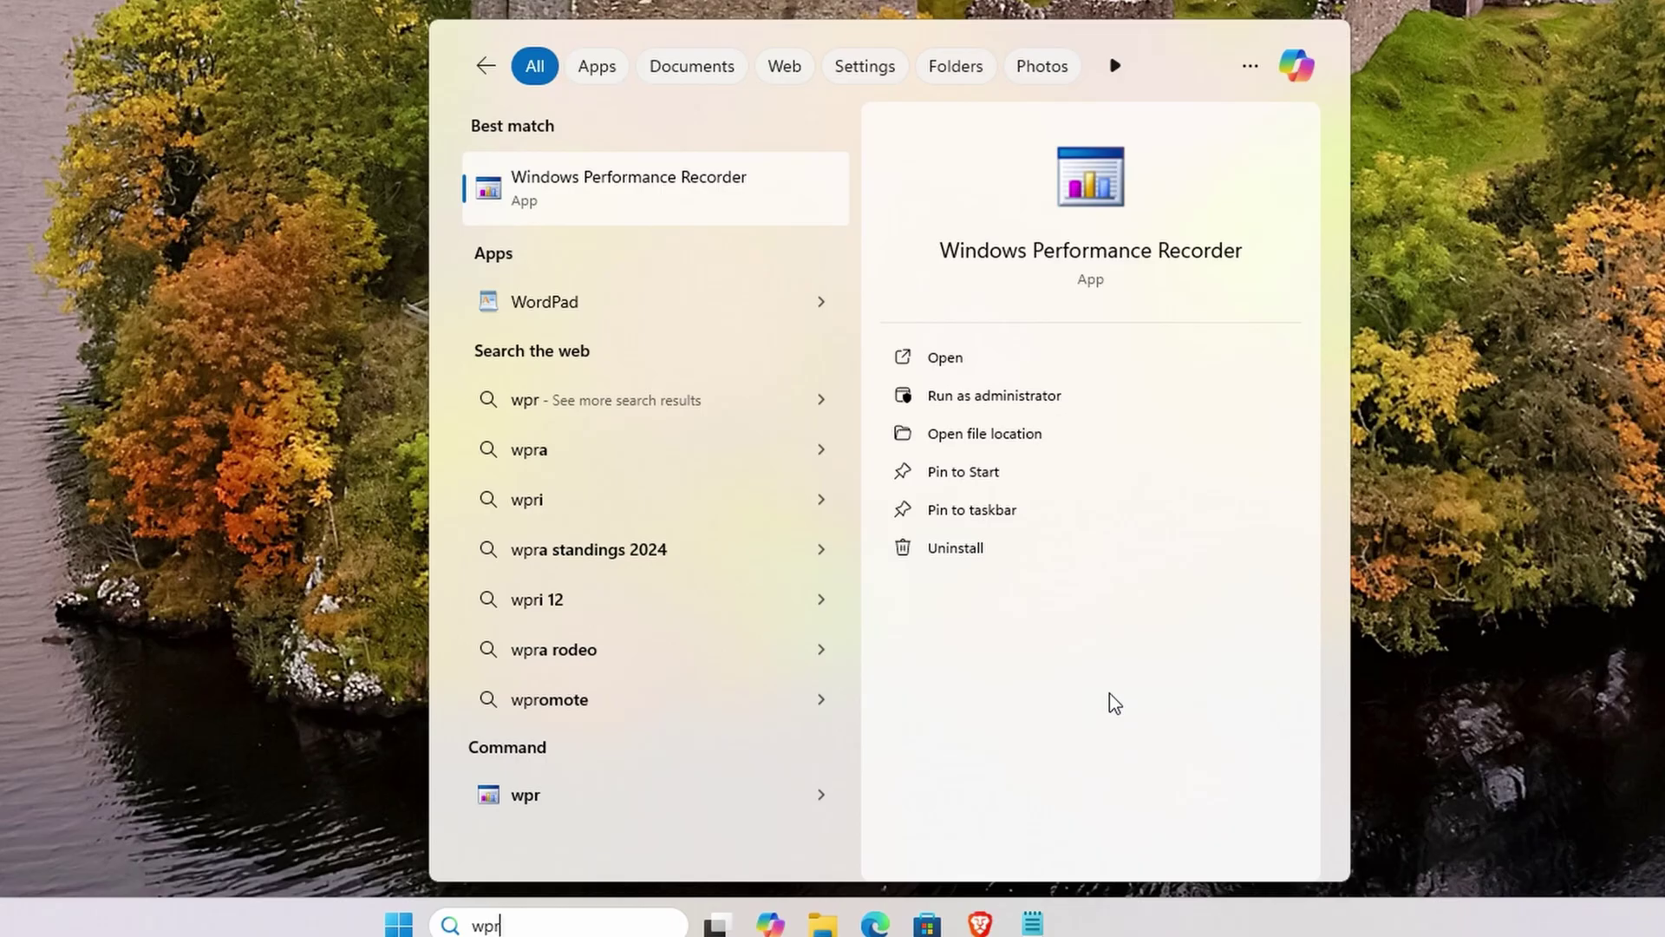
Pin WPR to the taskbar, record and save a short general trace, then open it in WPA.
click(1069, 504)
click(1027, 360)
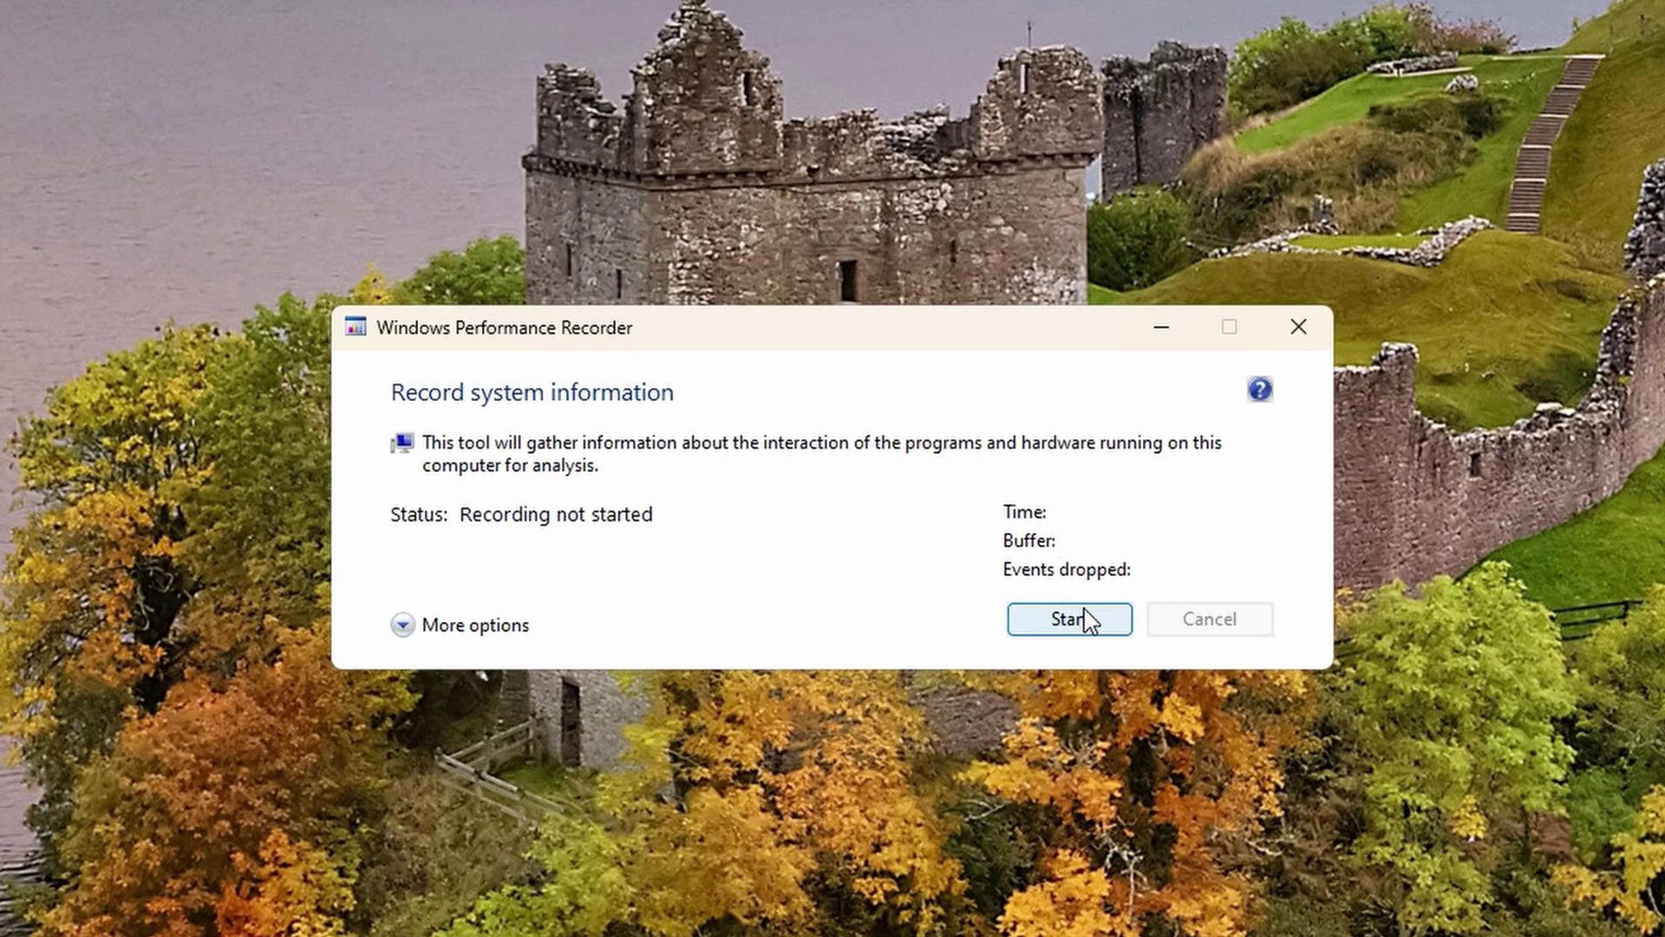
click(1072, 625)
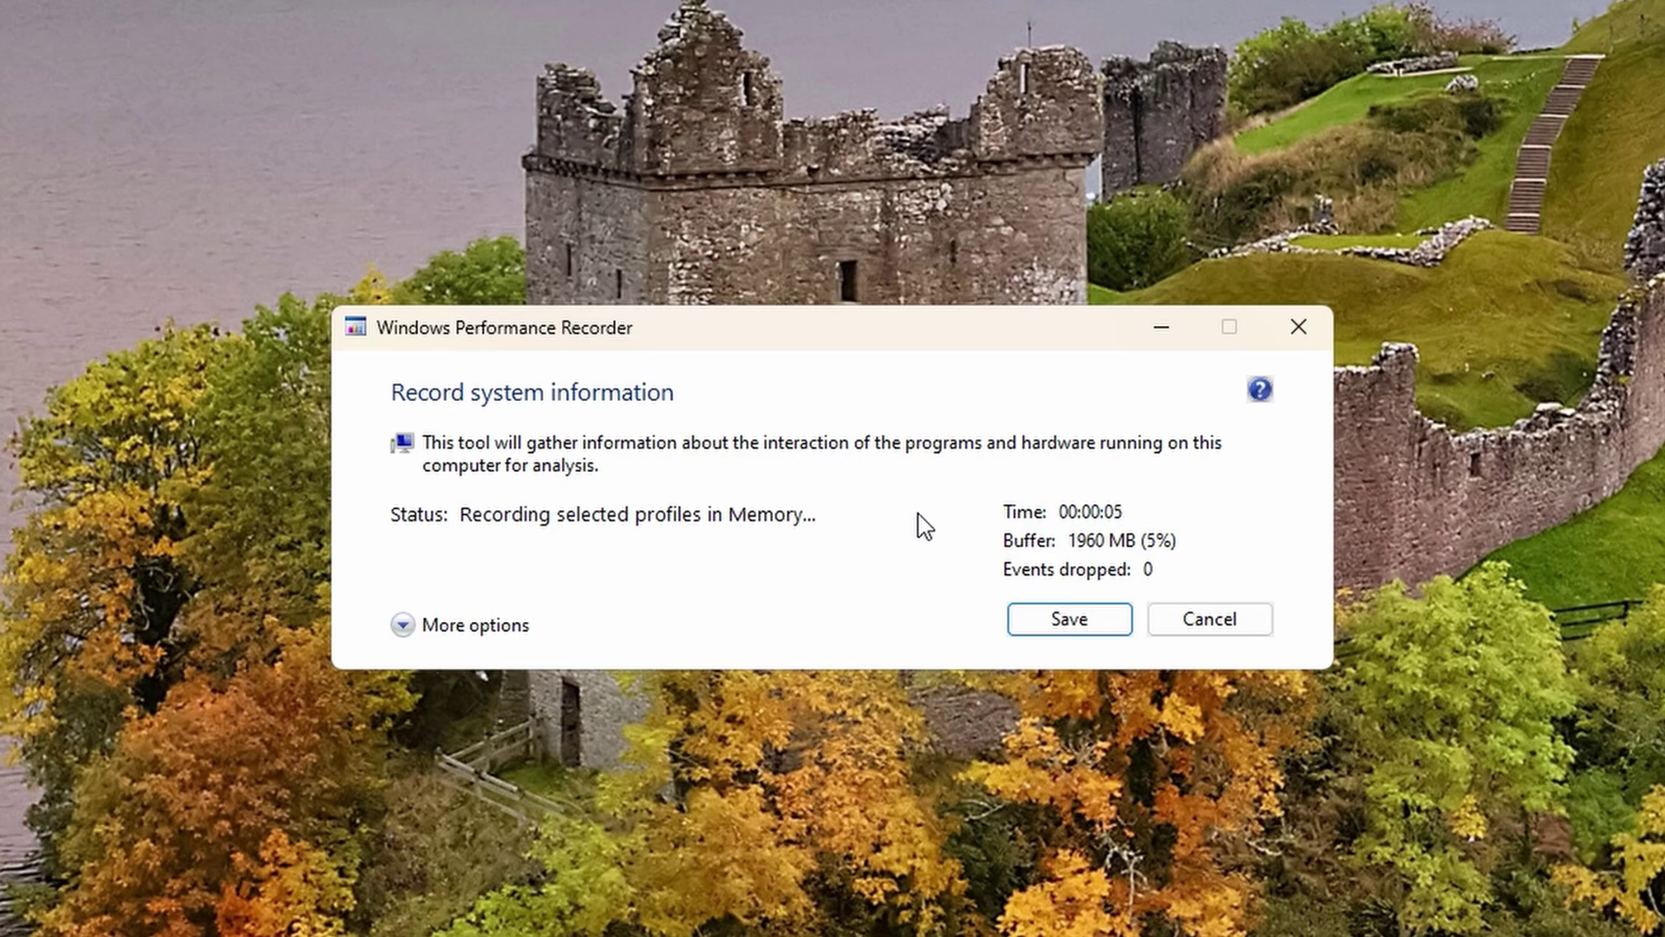
click(1080, 618)
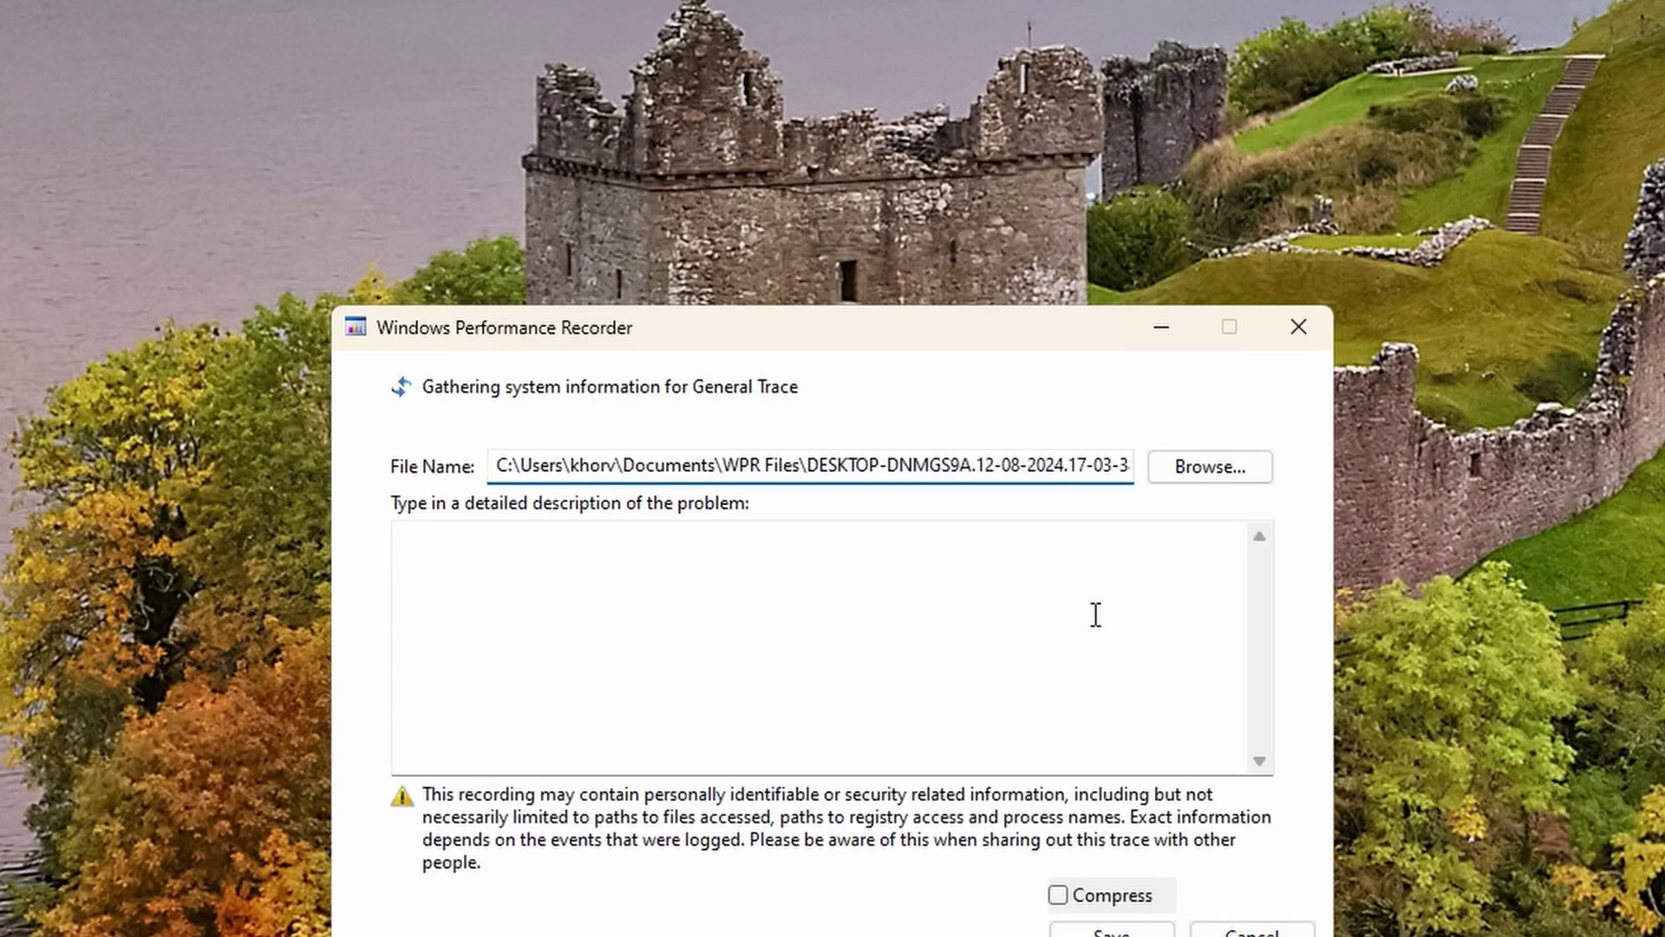
click(1111, 932)
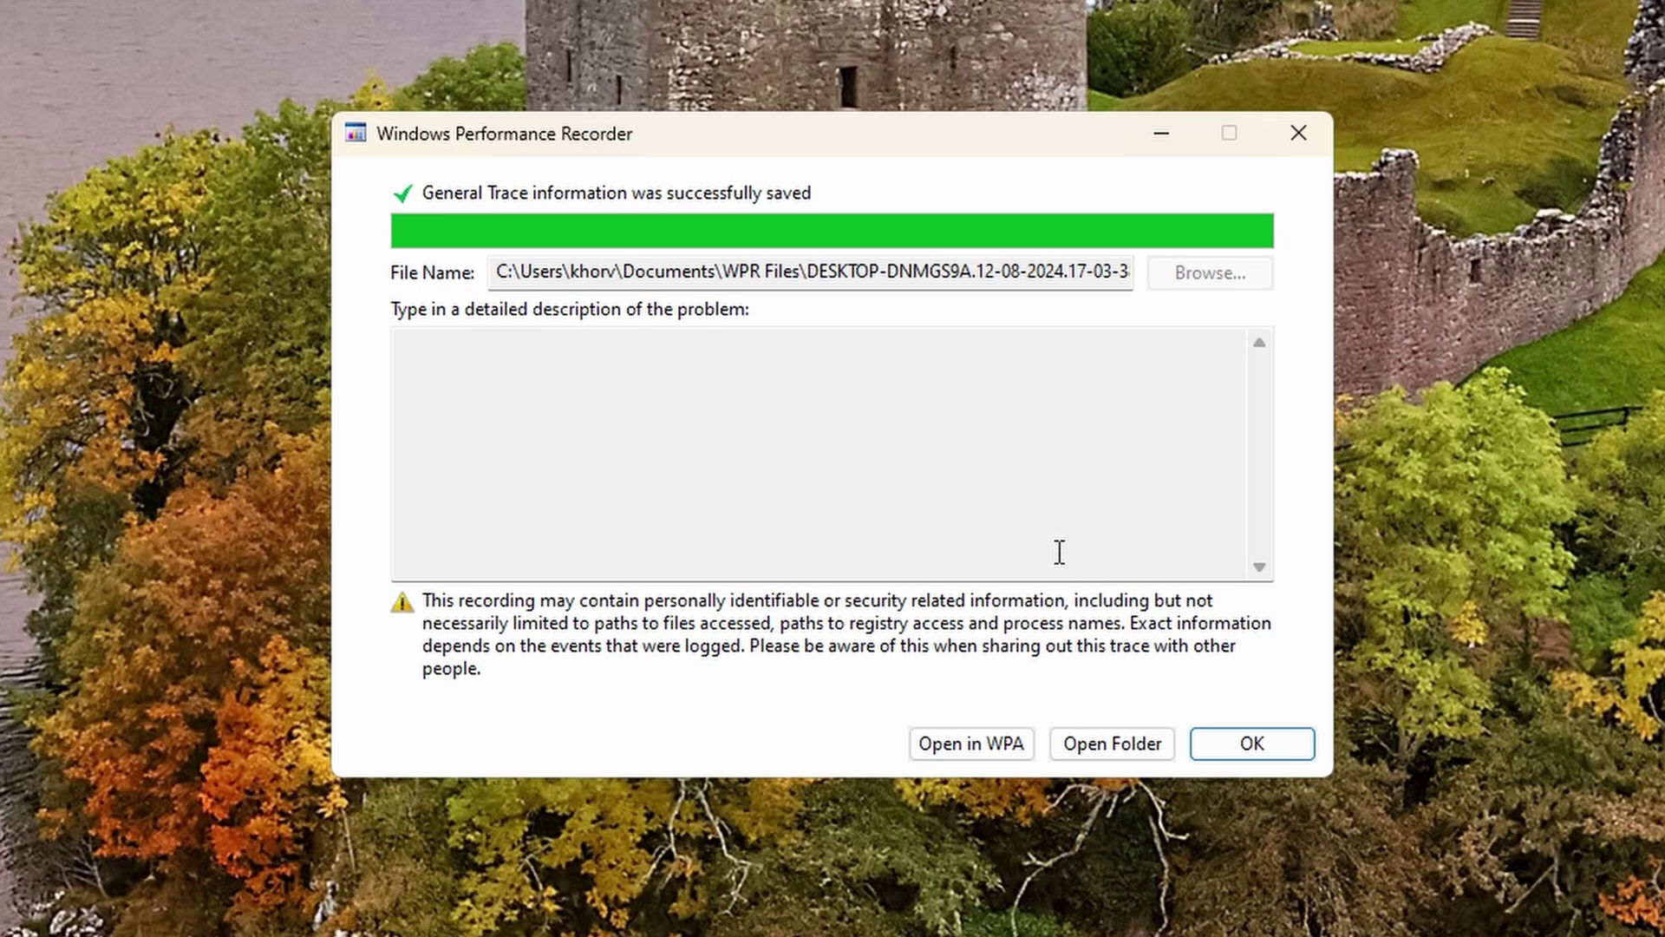
click(973, 744)
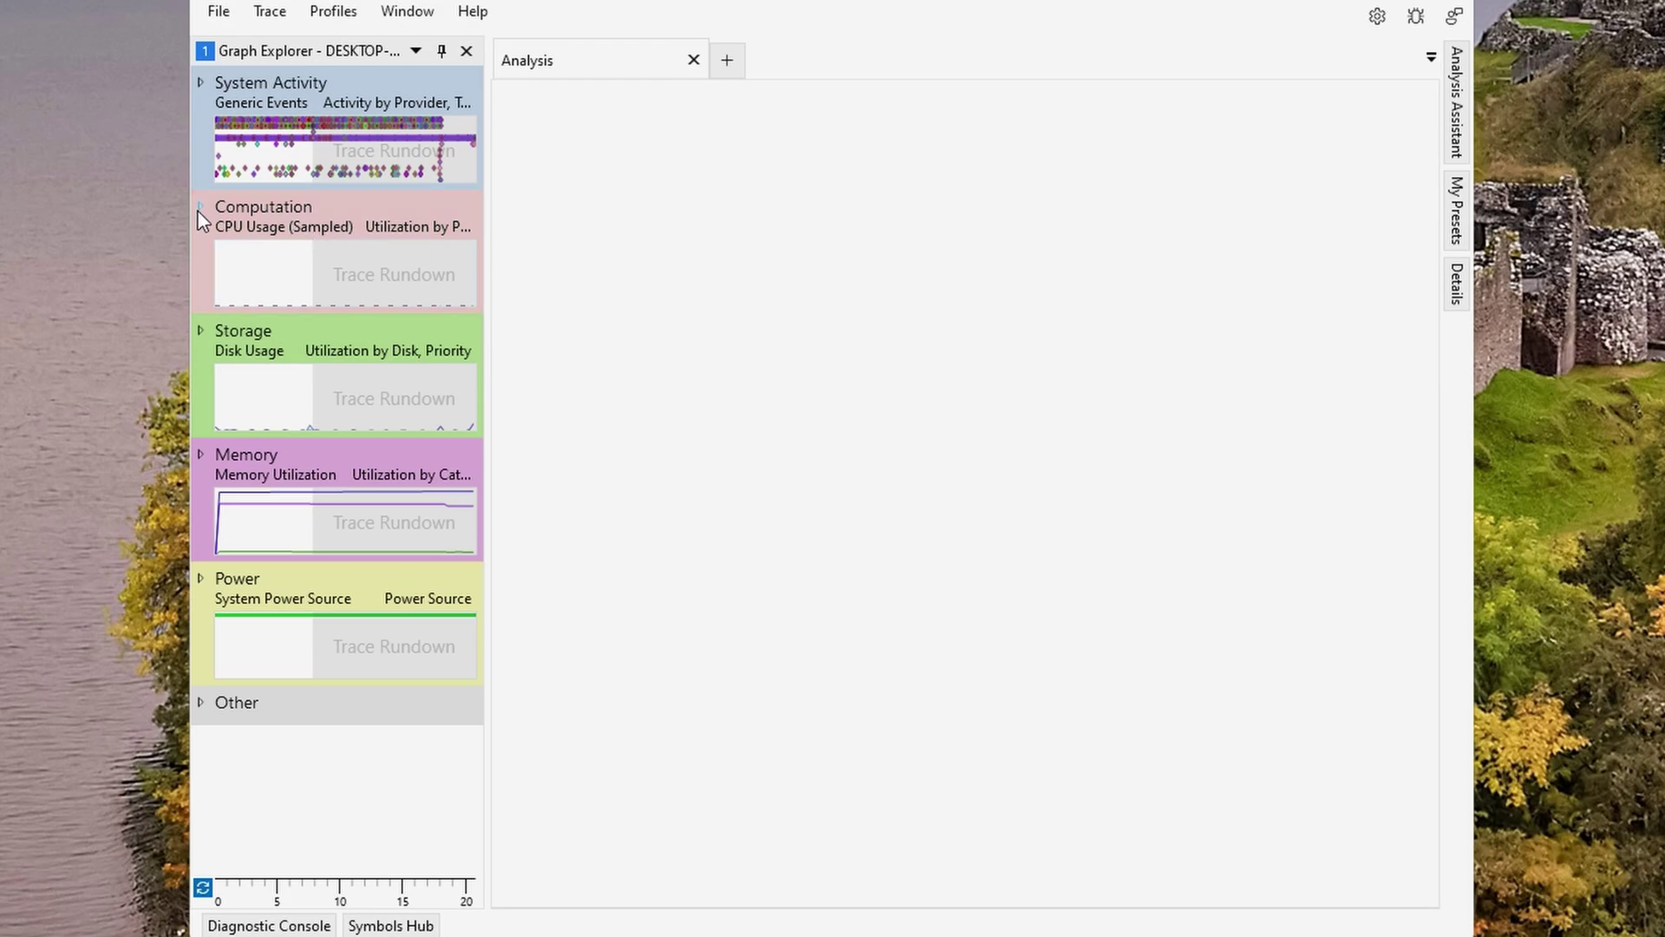
Add the Computation DPC/ISR graph to the Analysis view and hide the Function, Count and % Duration columns.
click(200, 207)
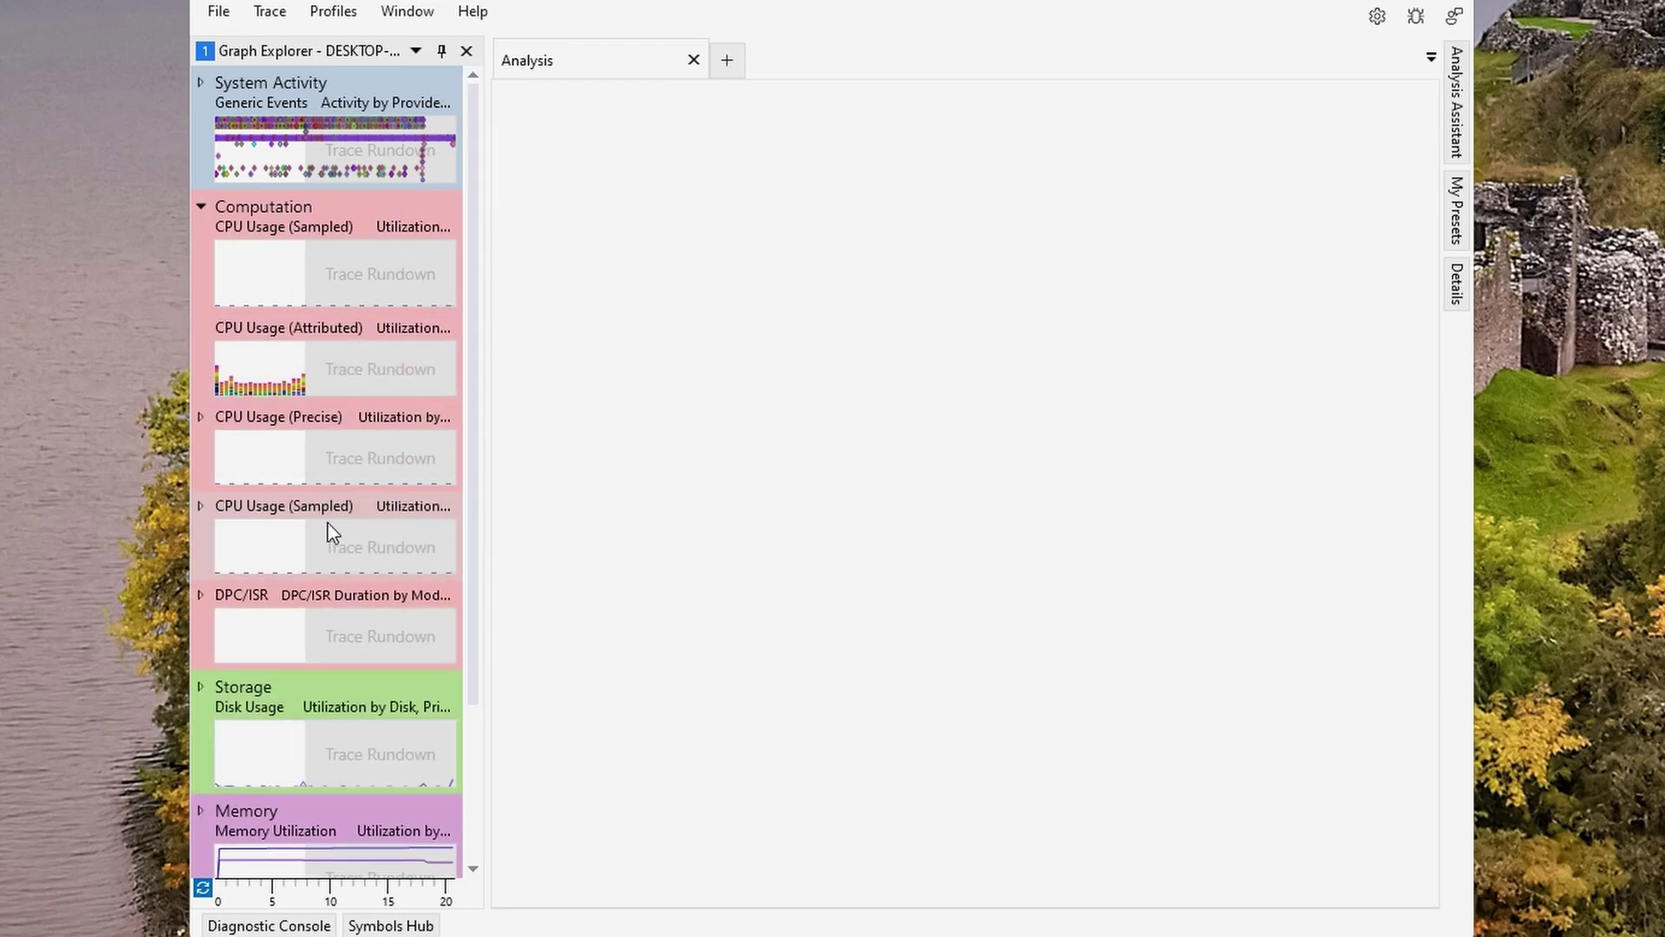
right_click(326, 633)
click(372, 641)
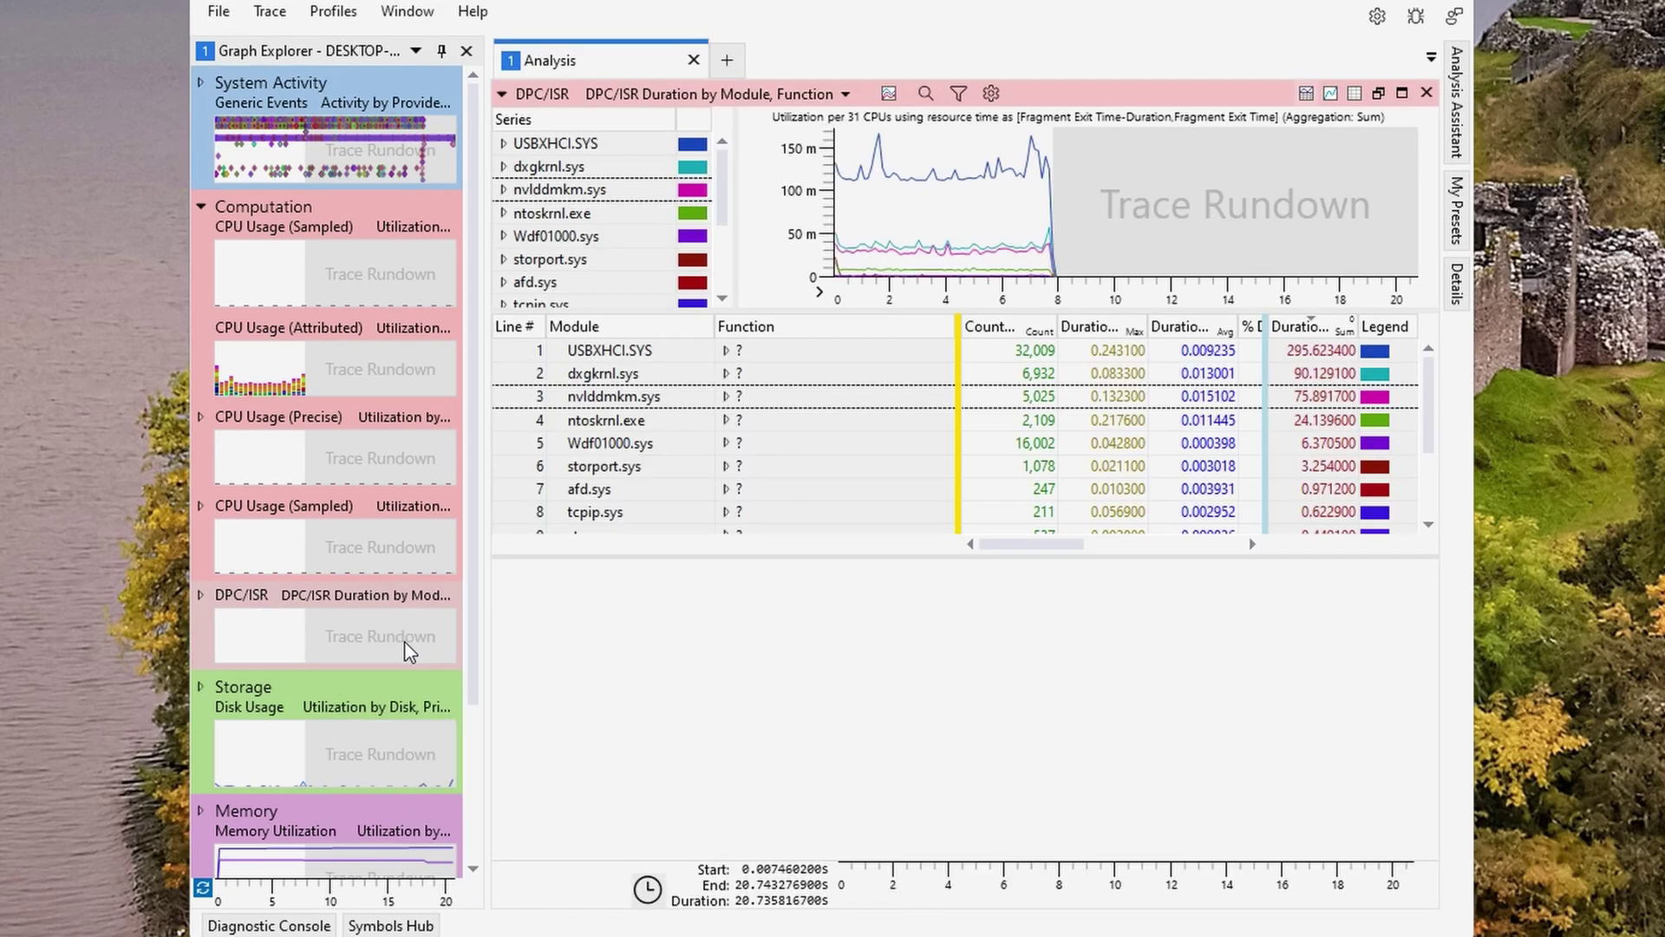
click(992, 92)
click(679, 143)
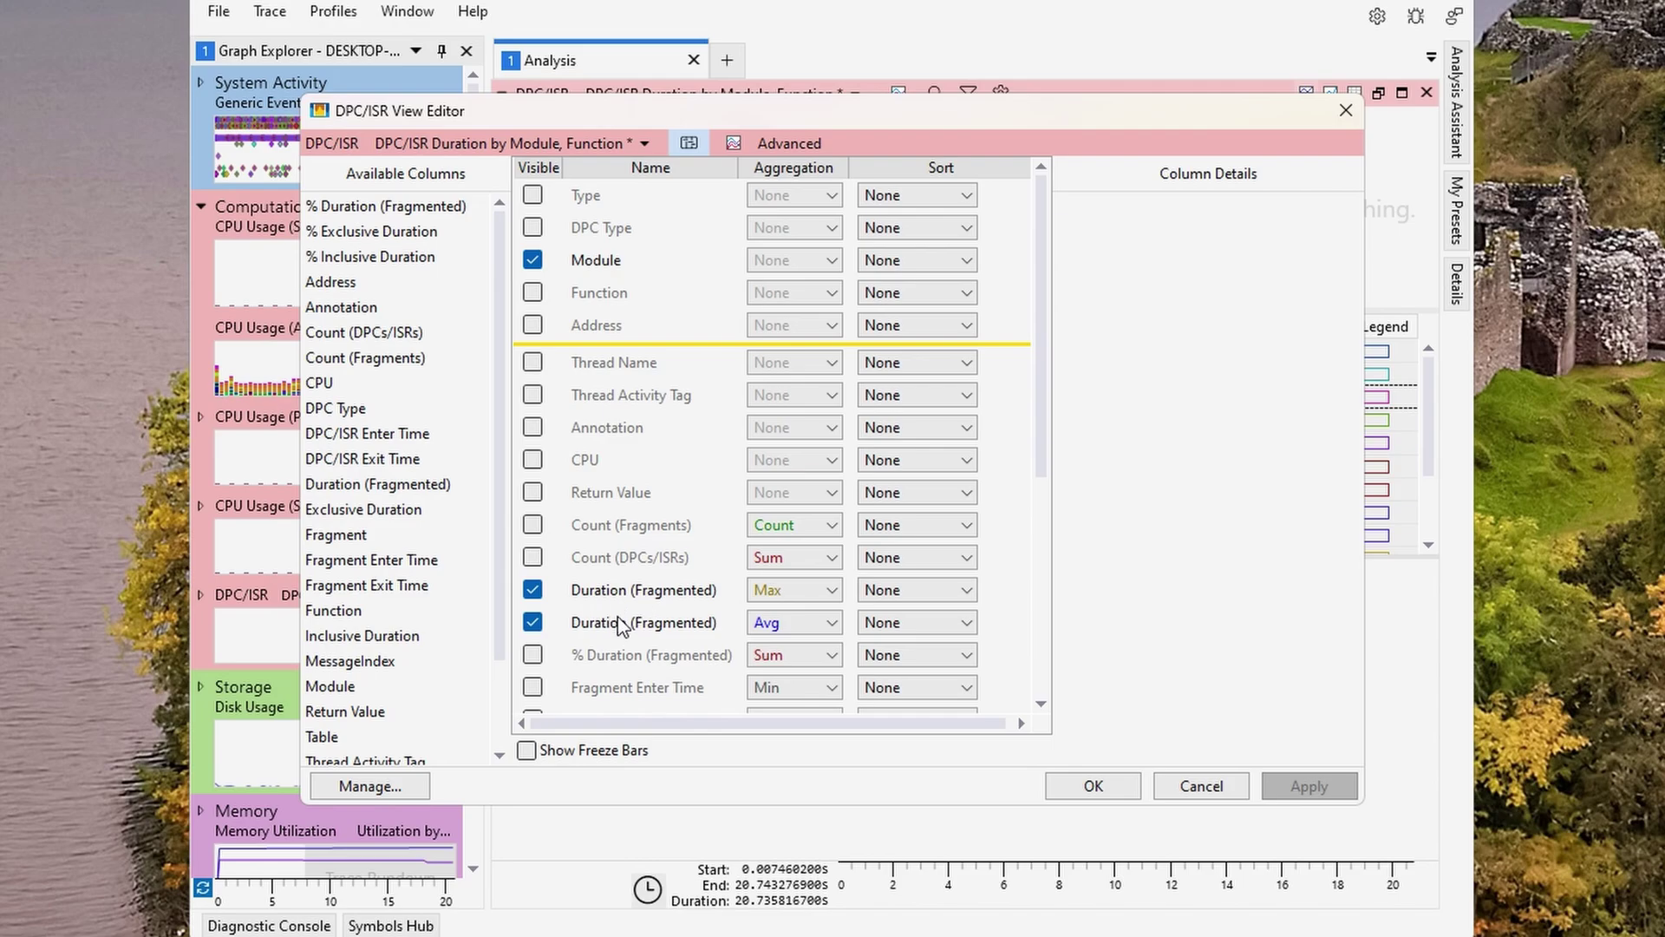
Format the max and average Duration (Fragmented) columns in microseconds and apply the changes.
click(643, 597)
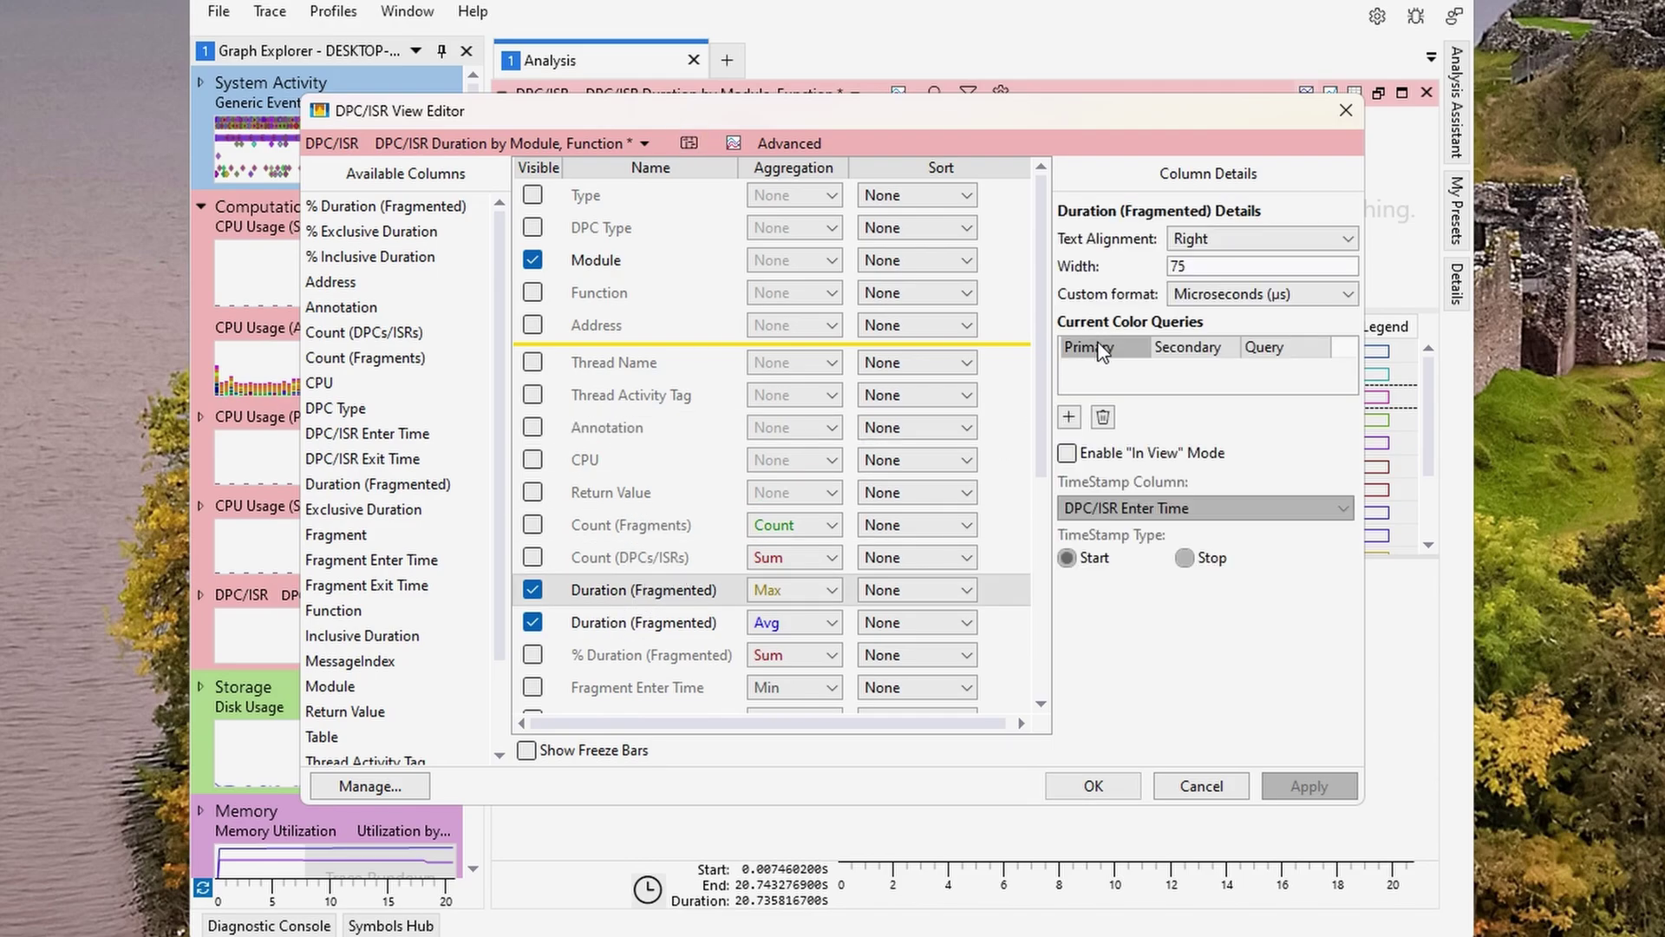
click(1209, 293)
click(1231, 364)
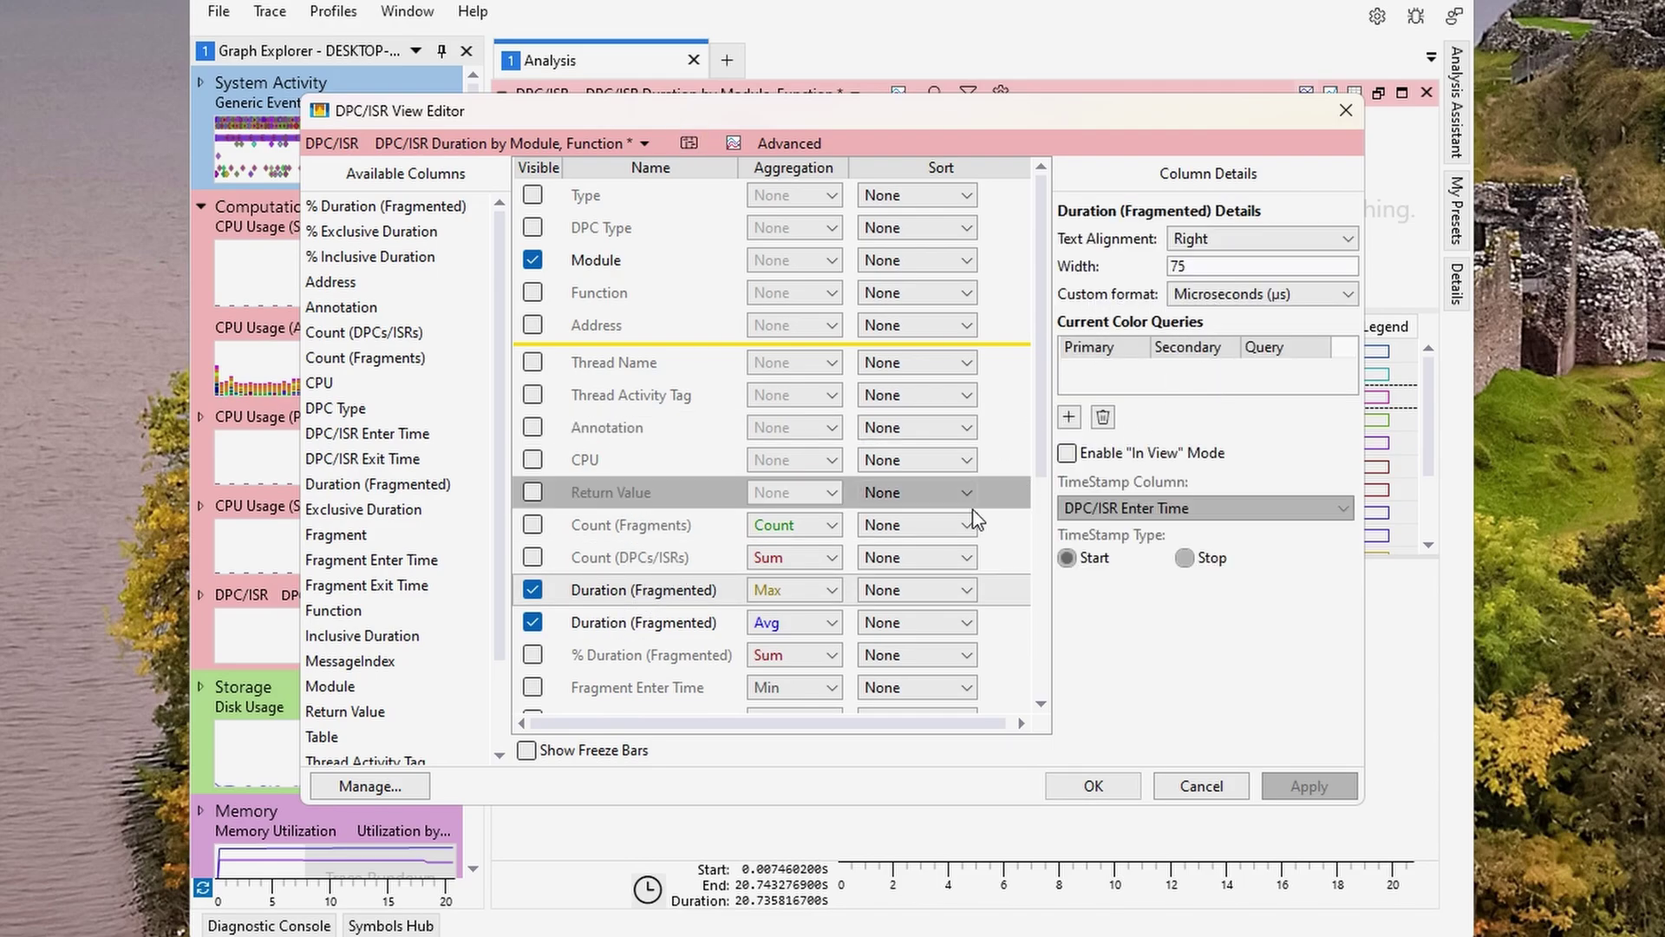
click(702, 623)
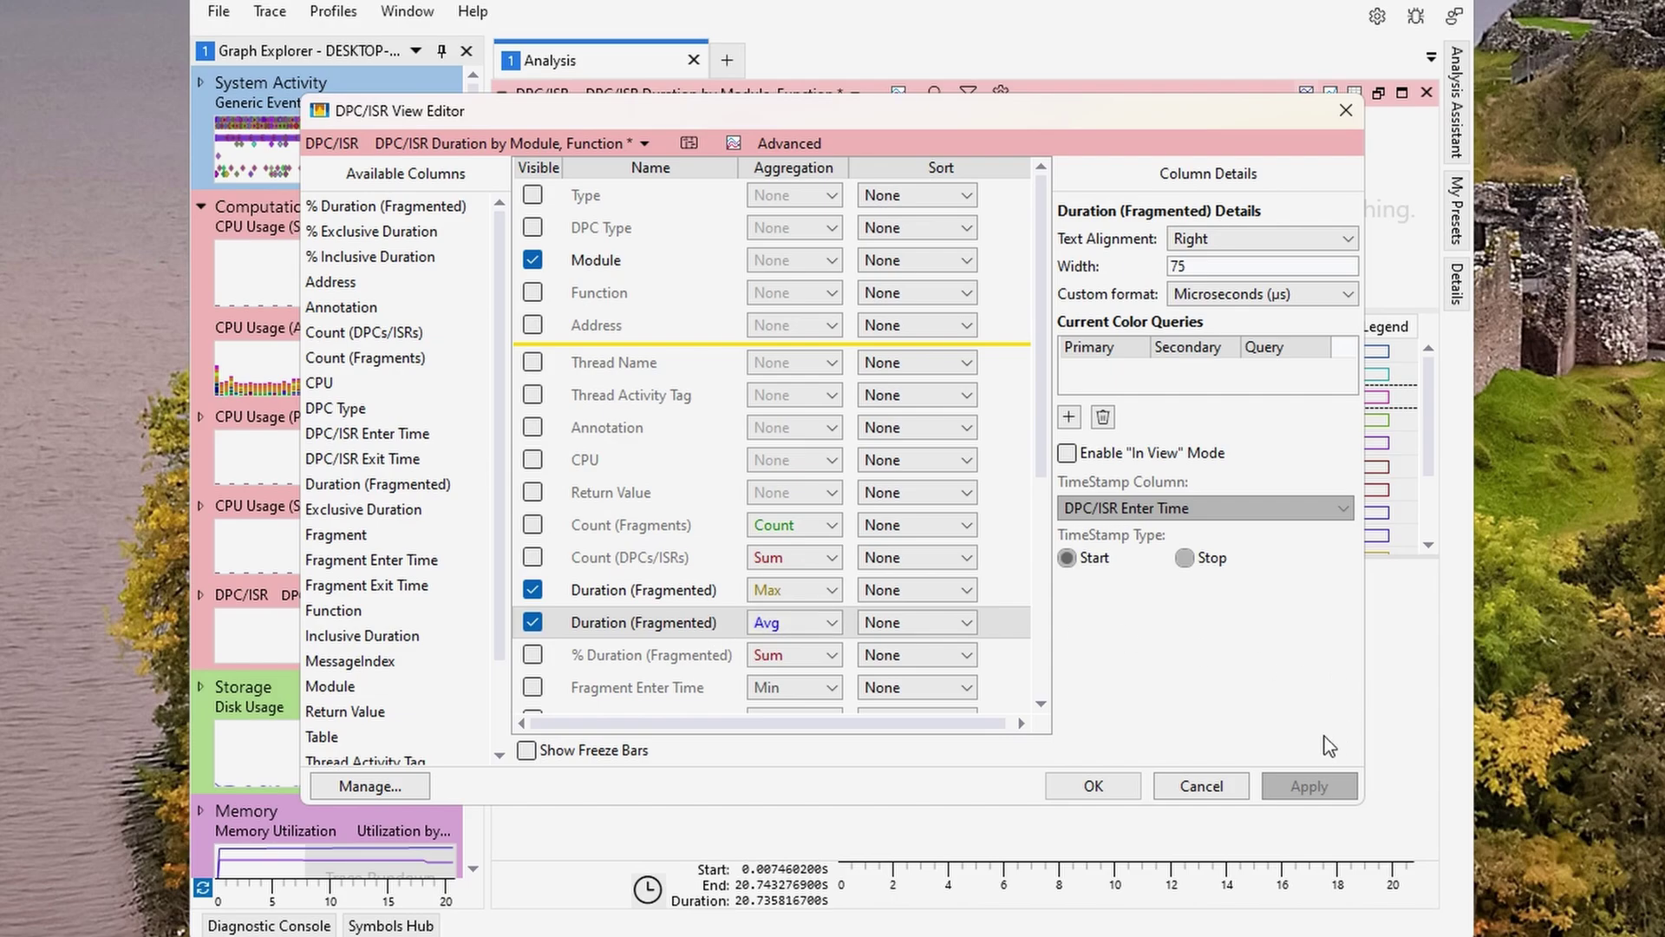
click(1093, 786)
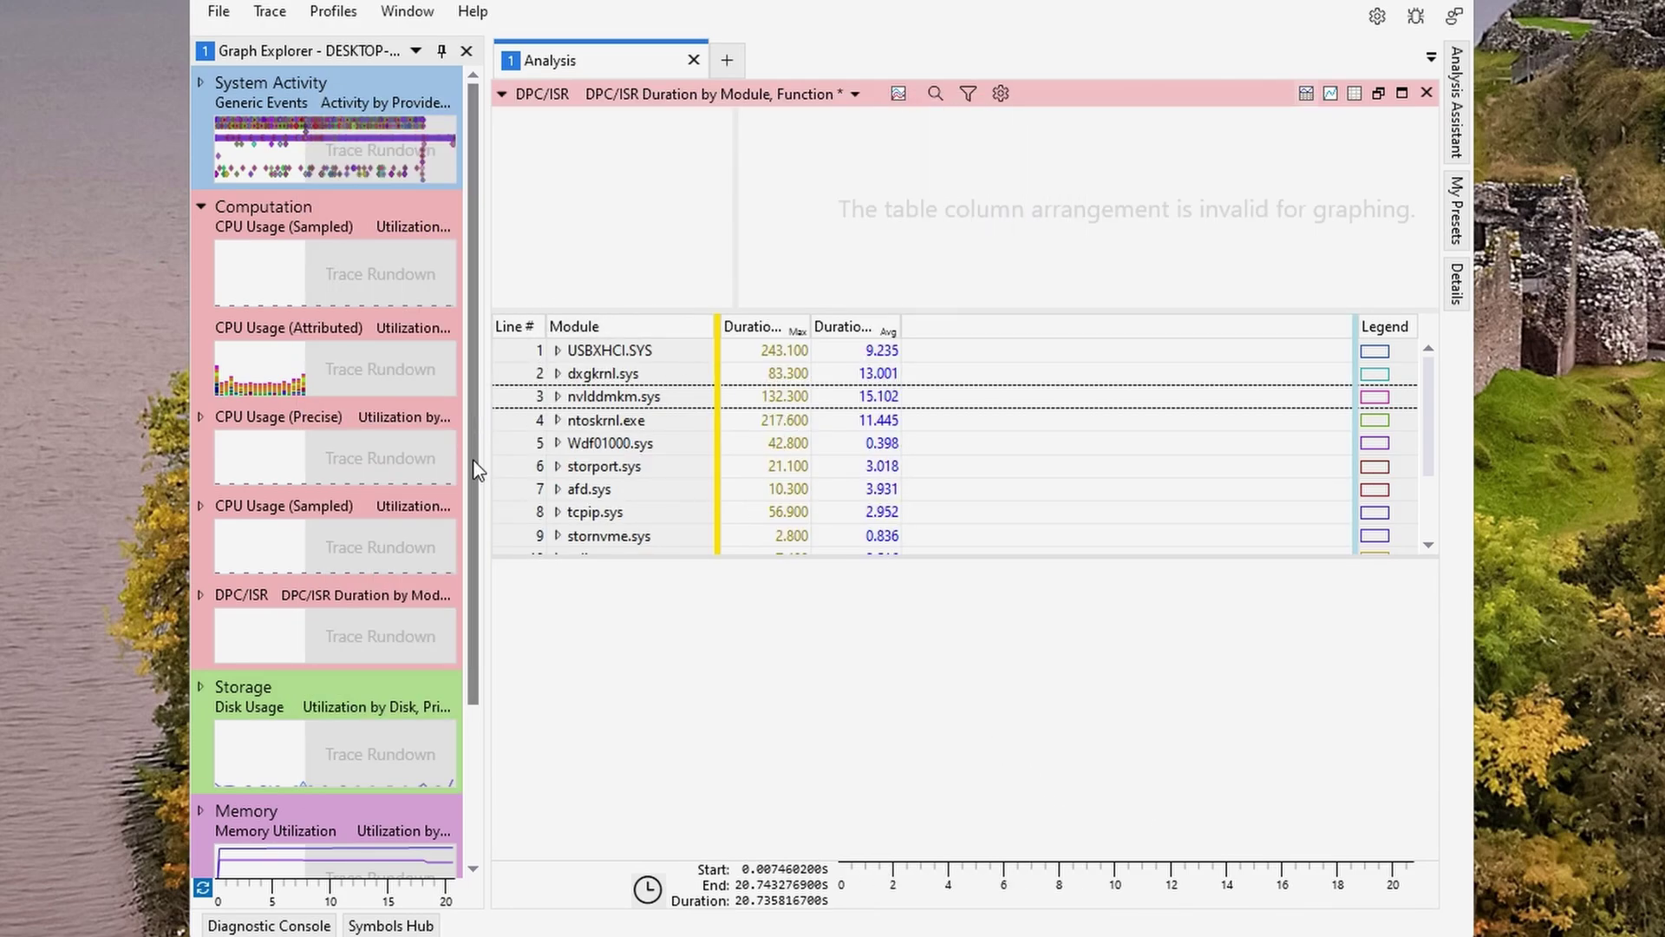
click(603, 428)
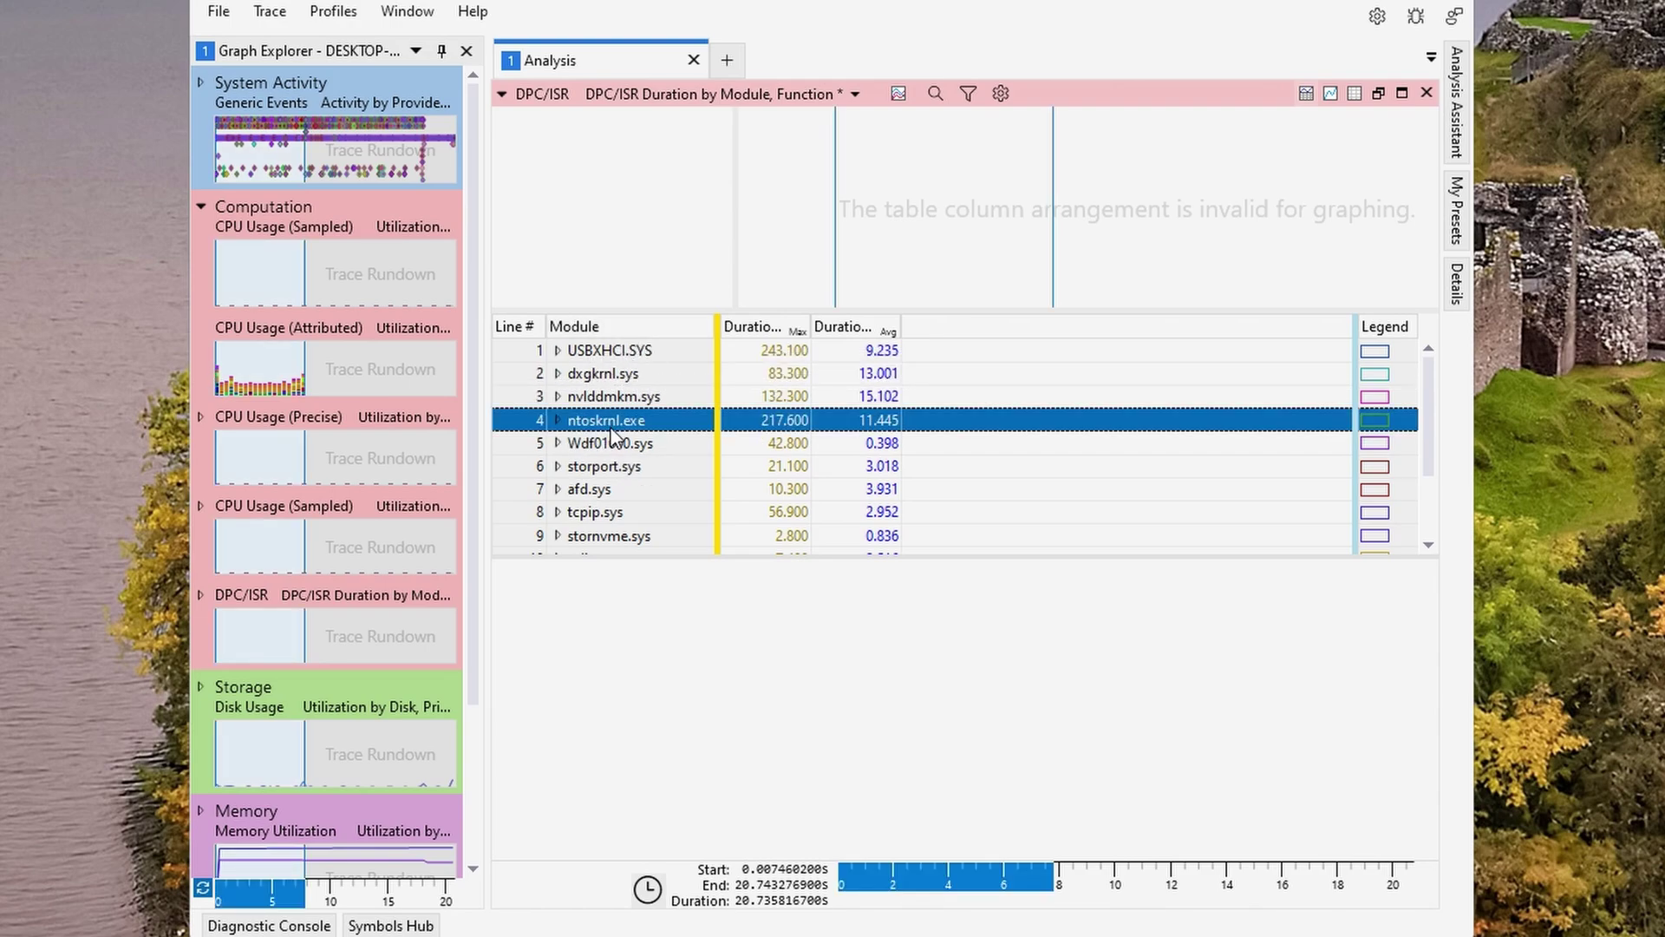
click(649, 397)
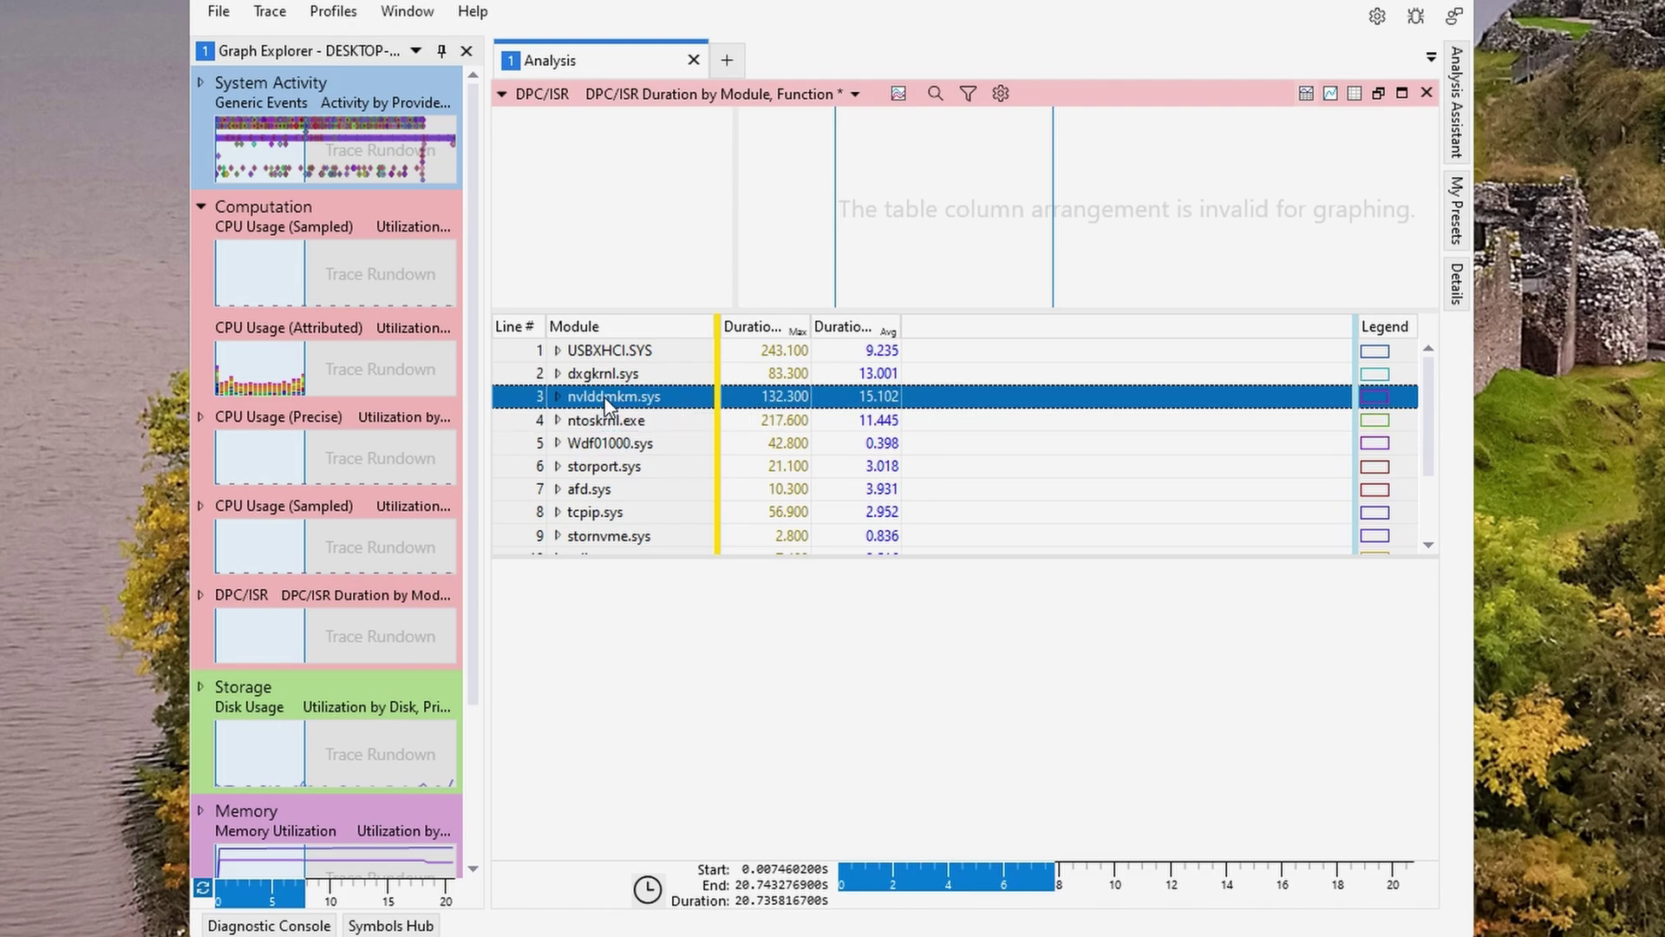
click(614, 379)
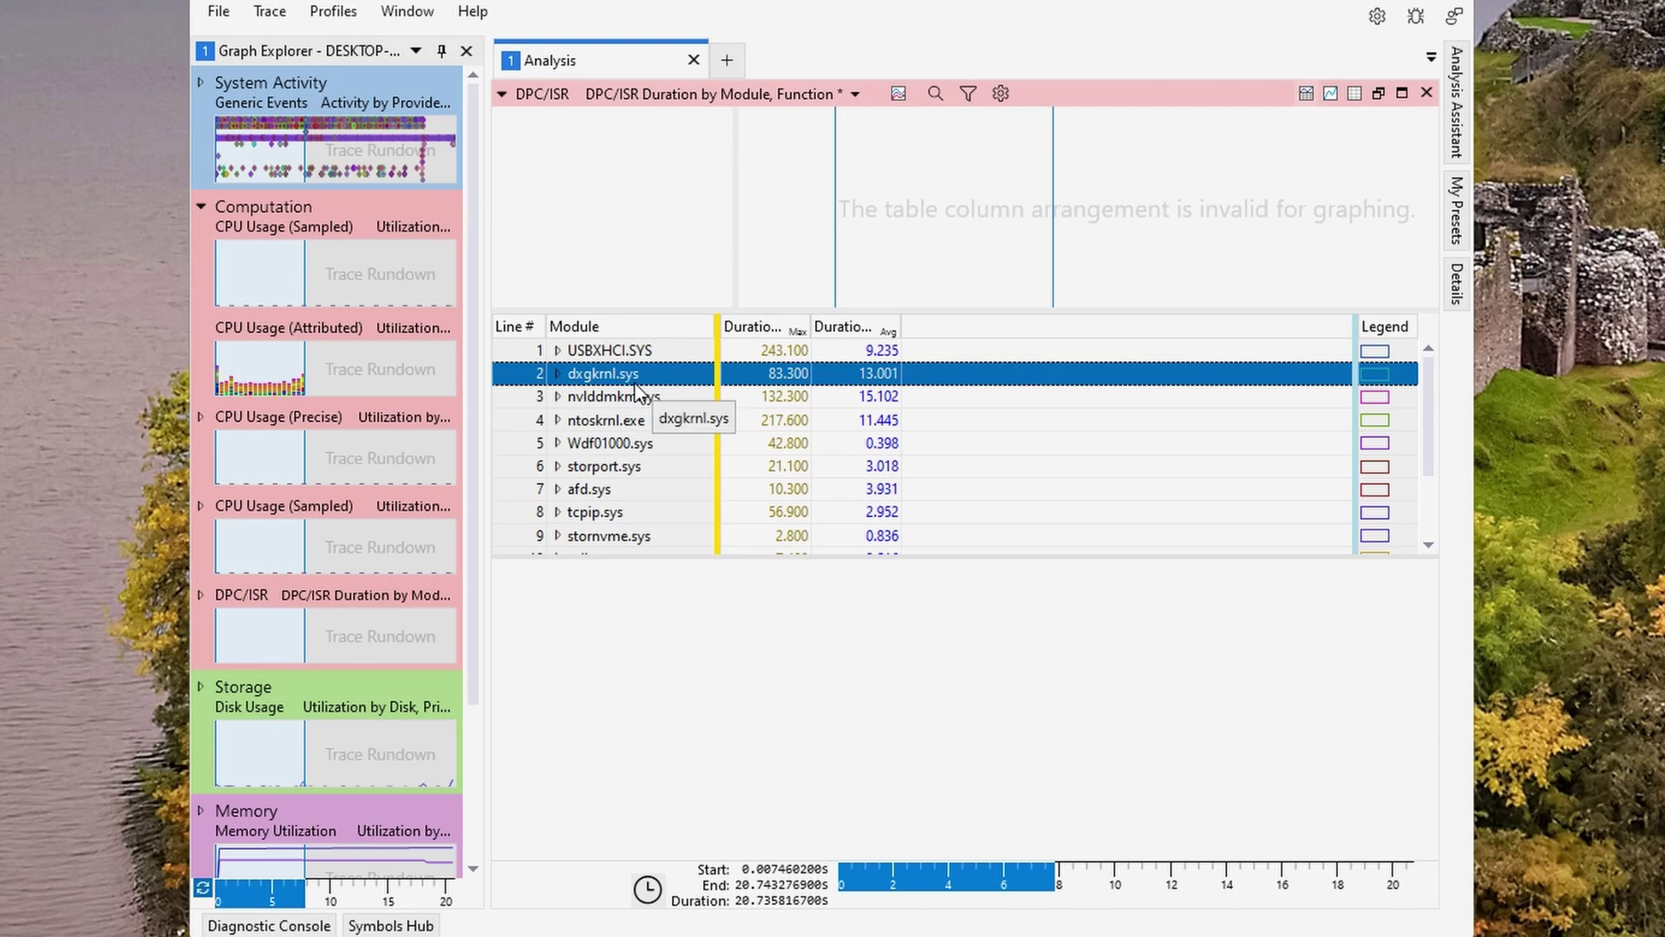
click(598, 354)
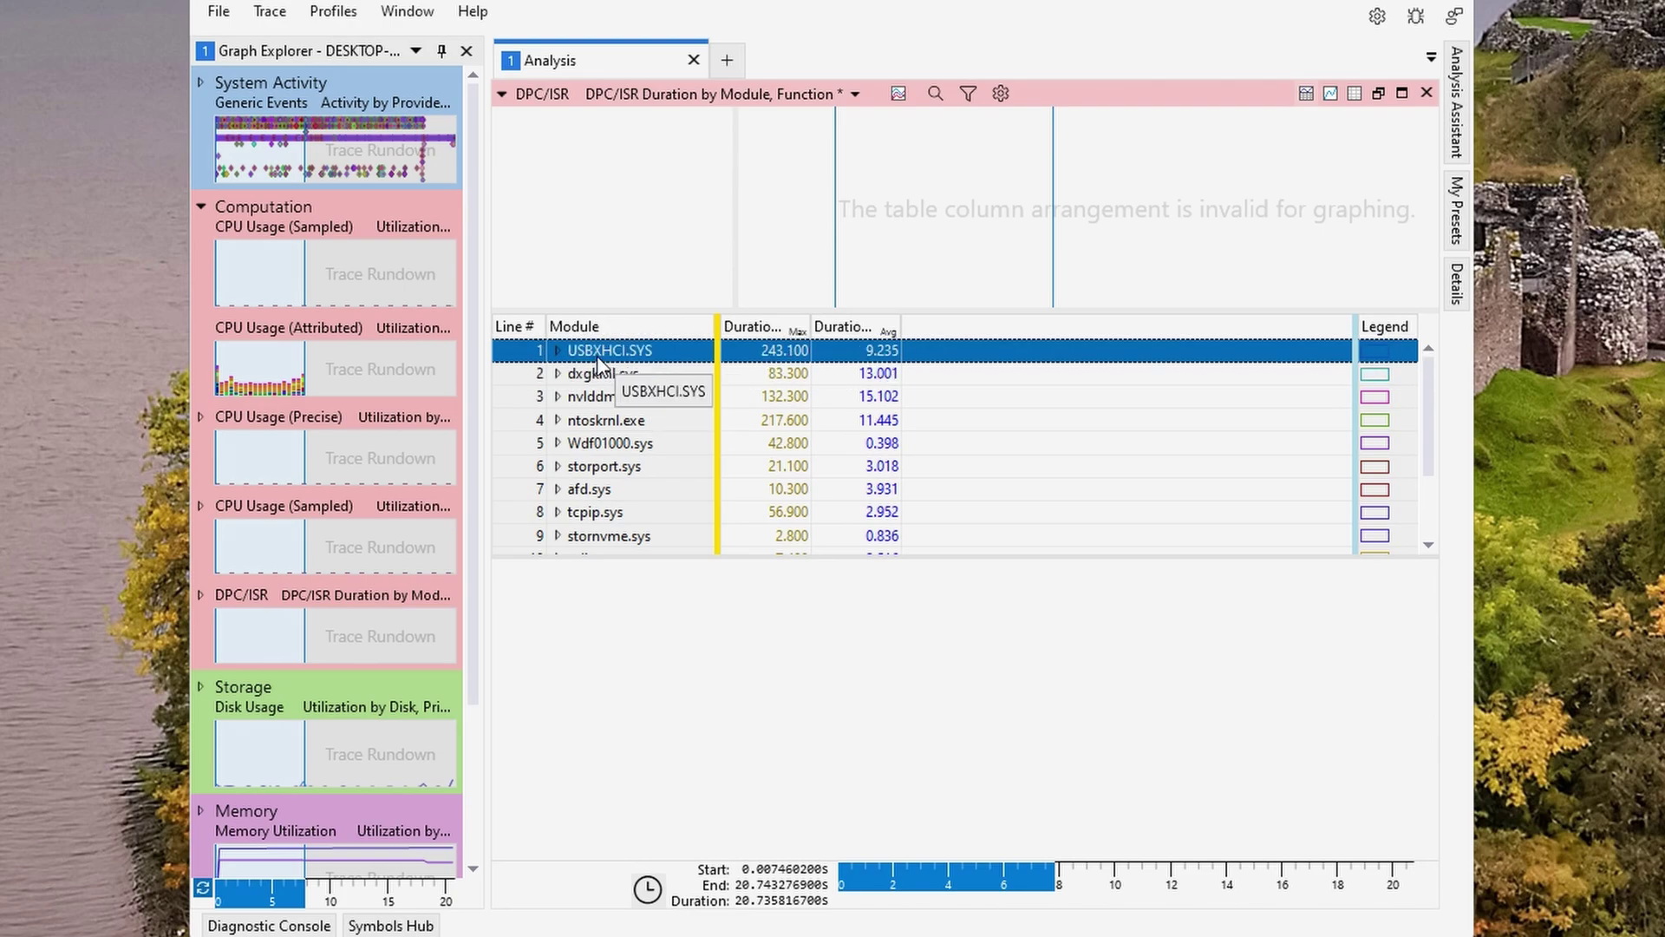
scroll(642, 434, down, 2)
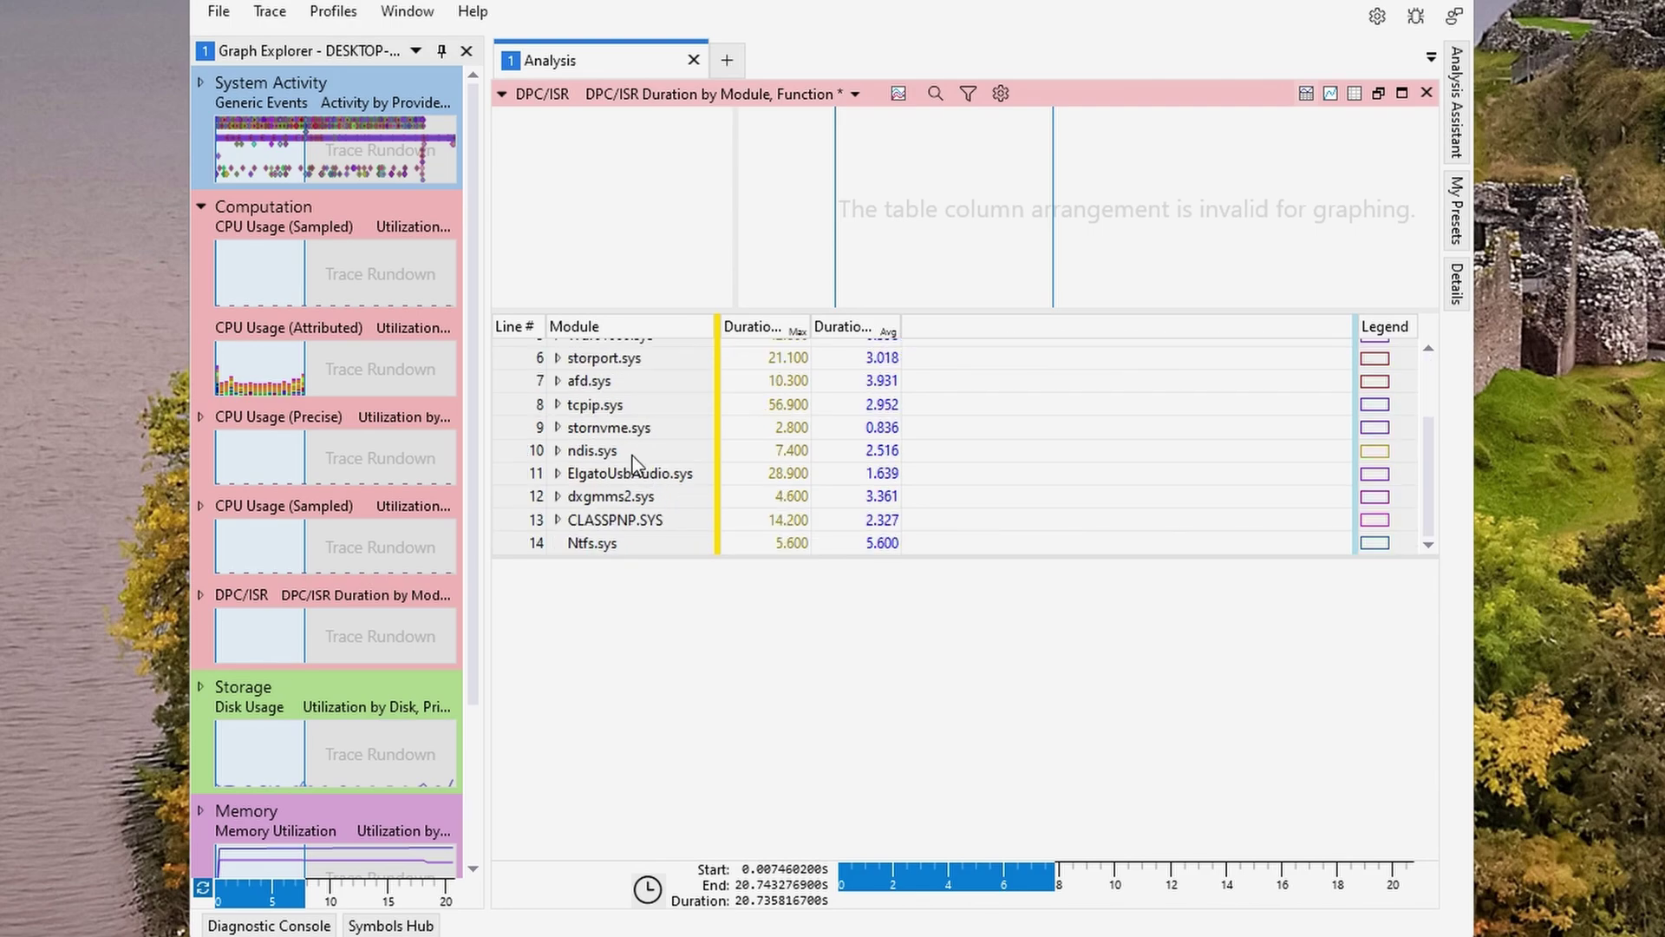
click(580, 450)
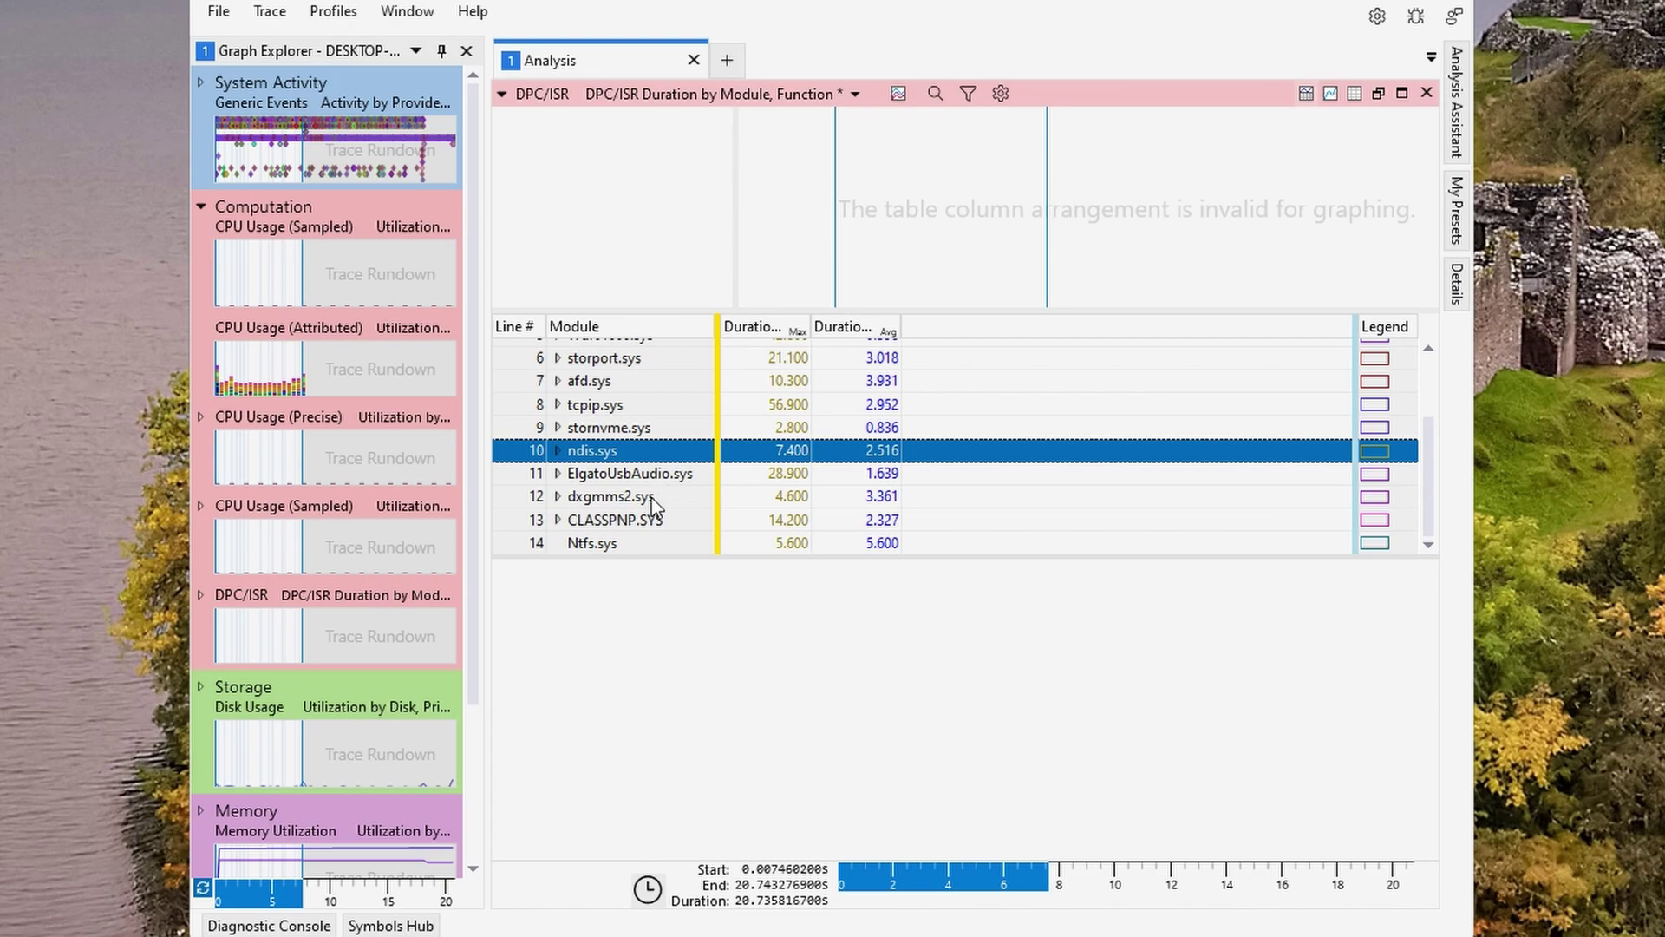
scroll(664, 479, up, 2)
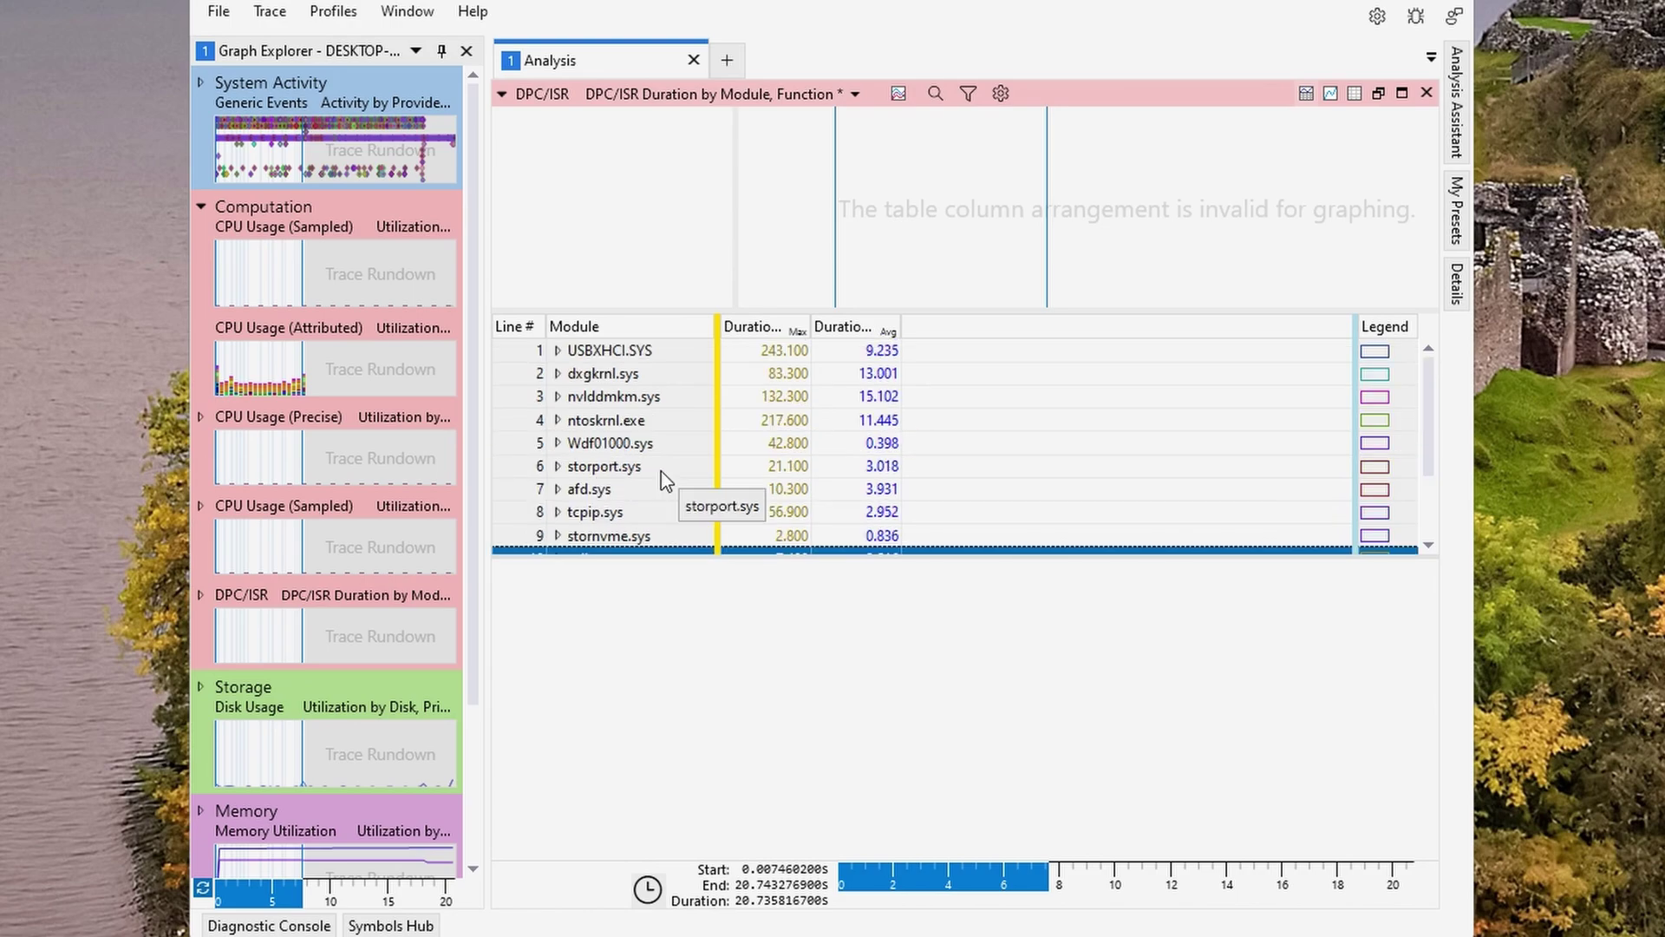
click(638, 399)
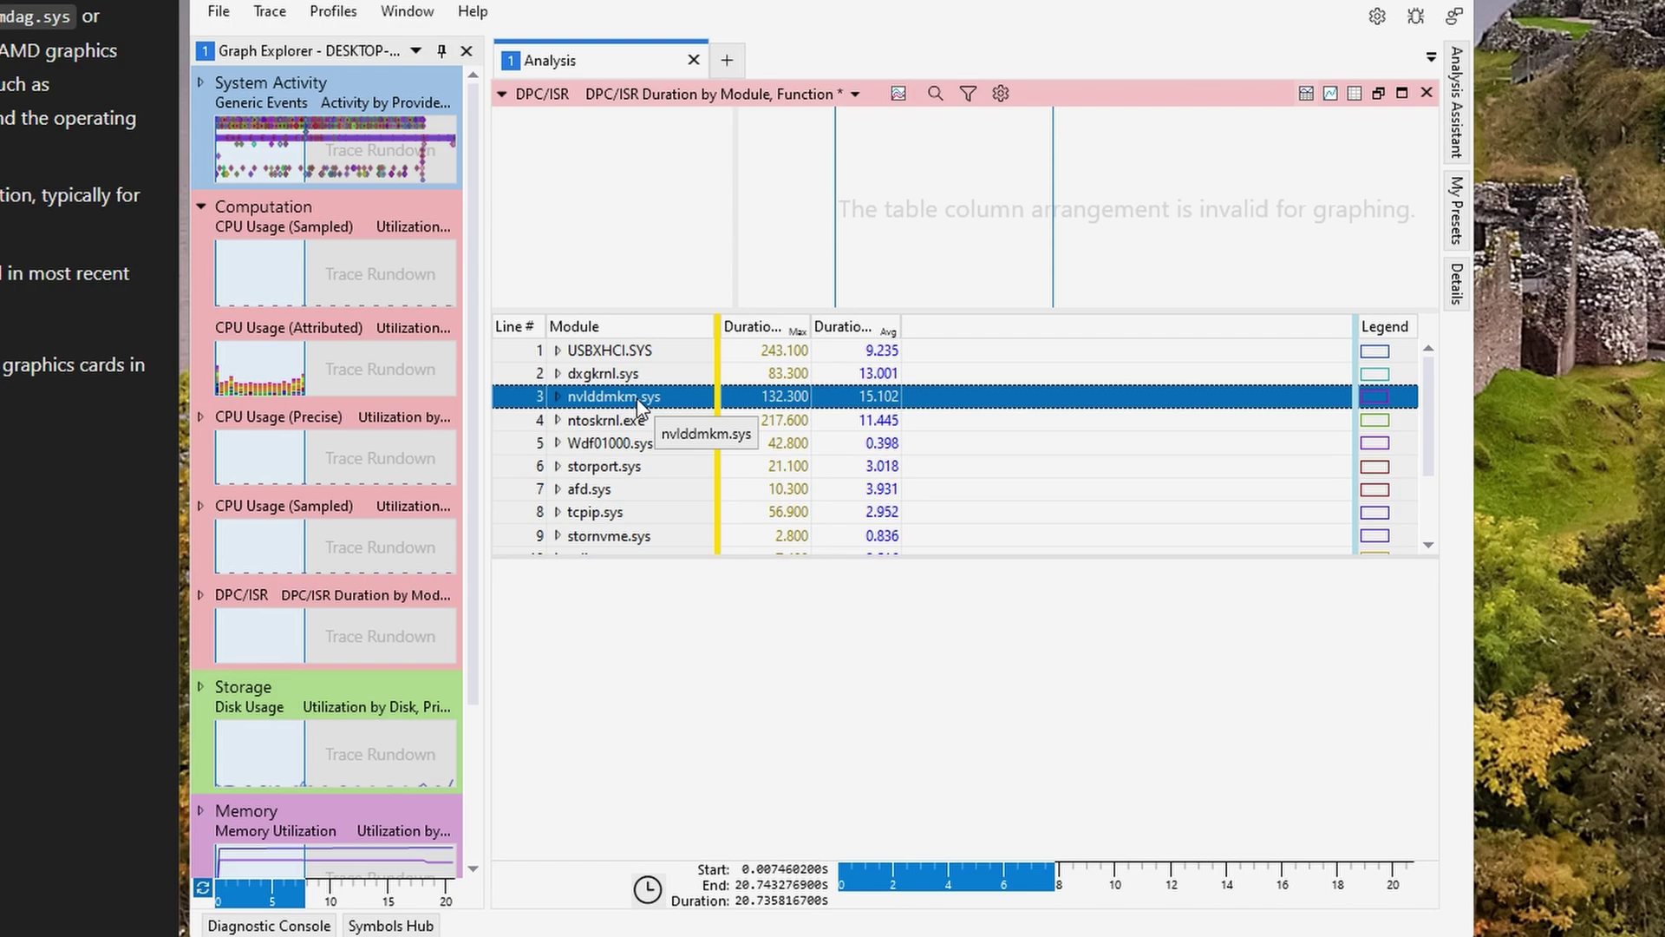